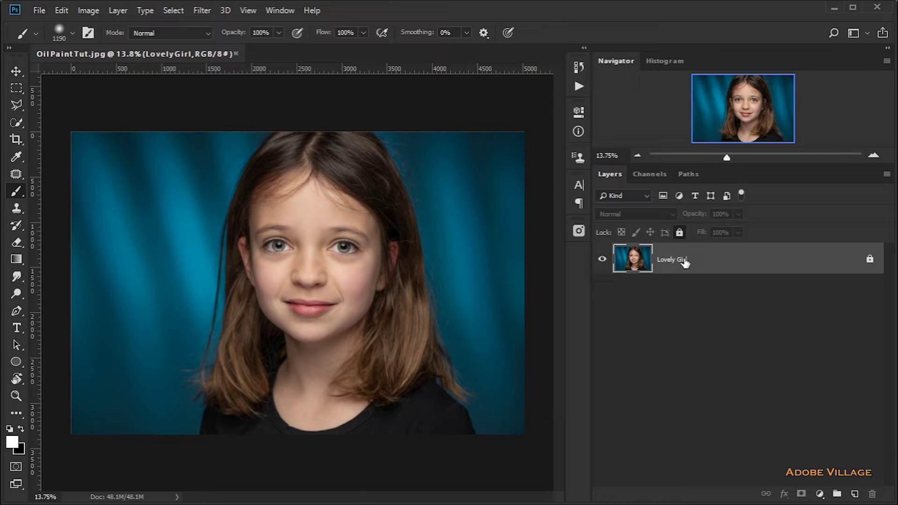
Step: Duplicate the Lovely Girl layer and convert the copy to a smart object for smart filters
key(ctrl+j)
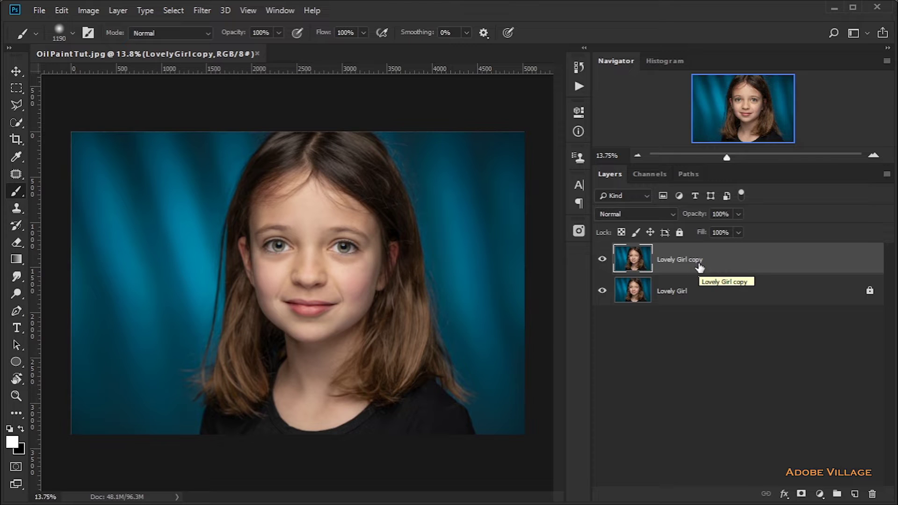
right_click(700, 266)
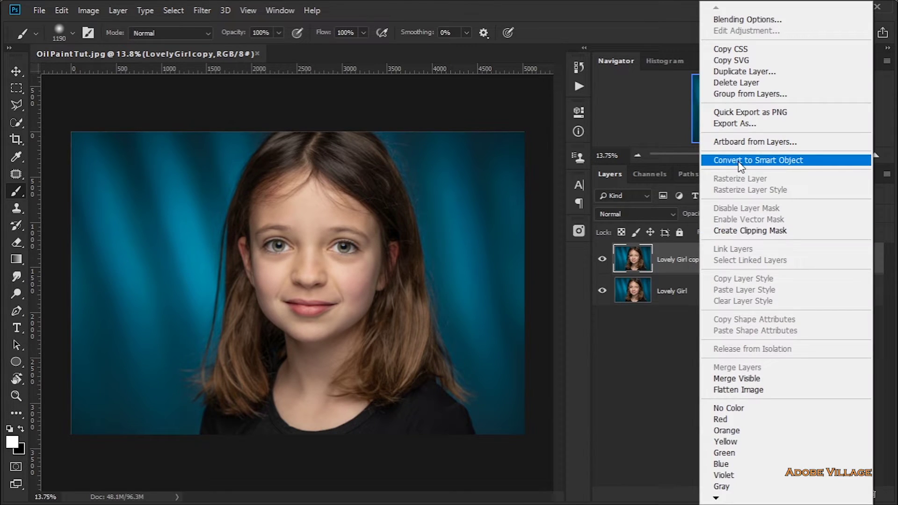
click(740, 161)
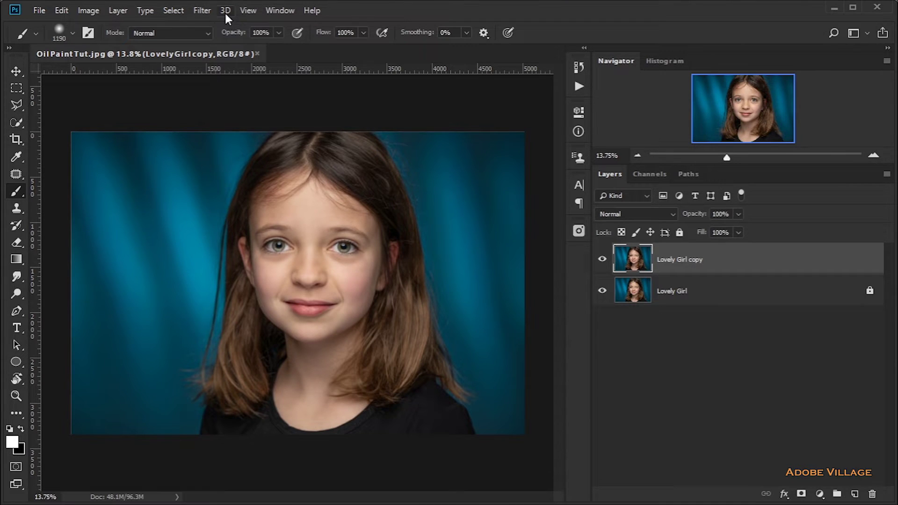
click(202, 11)
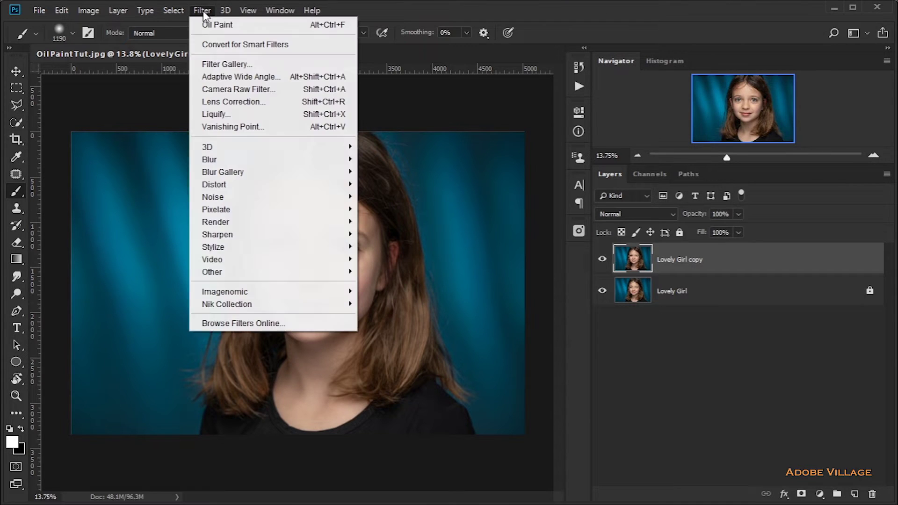
click(220, 44)
click(433, 201)
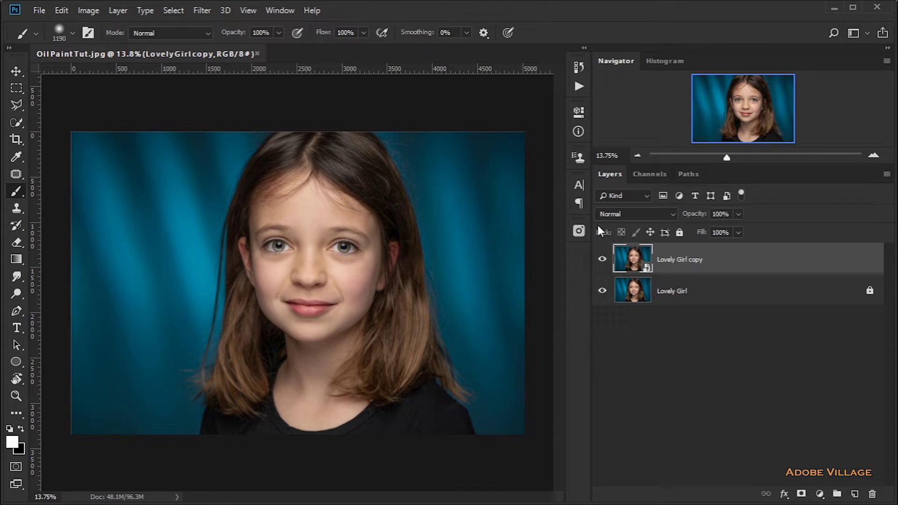
Step: Open the Oil Paint filter for the Lovely Girl copy layer and move its preview to another area of the face
click(197, 10)
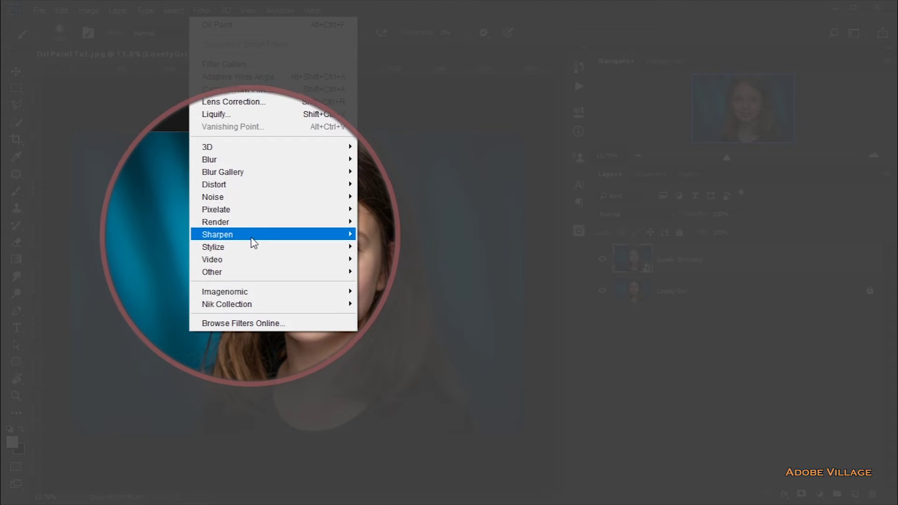
mouse_move(255, 251)
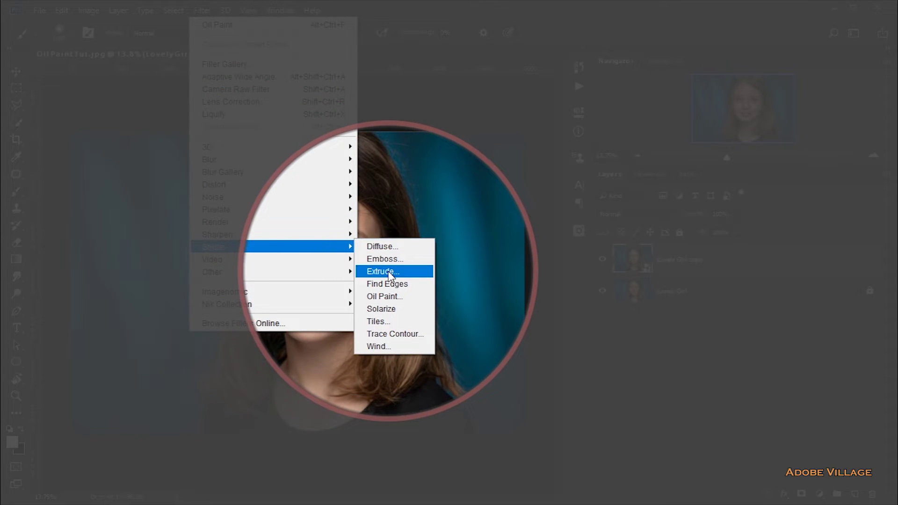
click(409, 294)
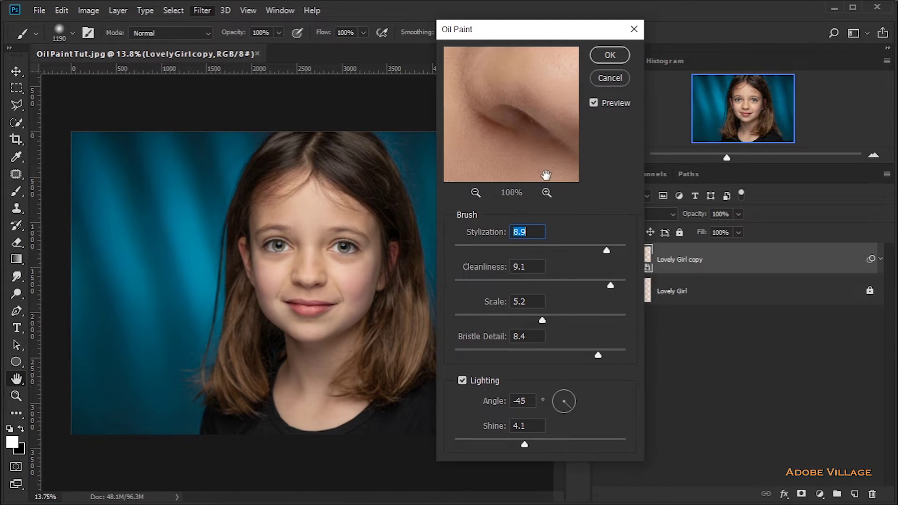
drag(537, 114, 540, 127)
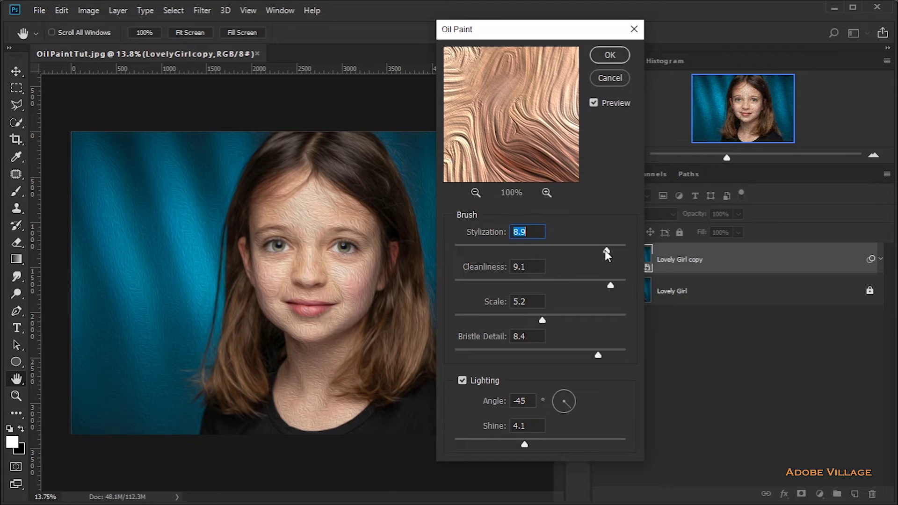
Step: Compare the portrait with the Oil Paint preview off and on, and inspect the brush texture on the skin
click(594, 105)
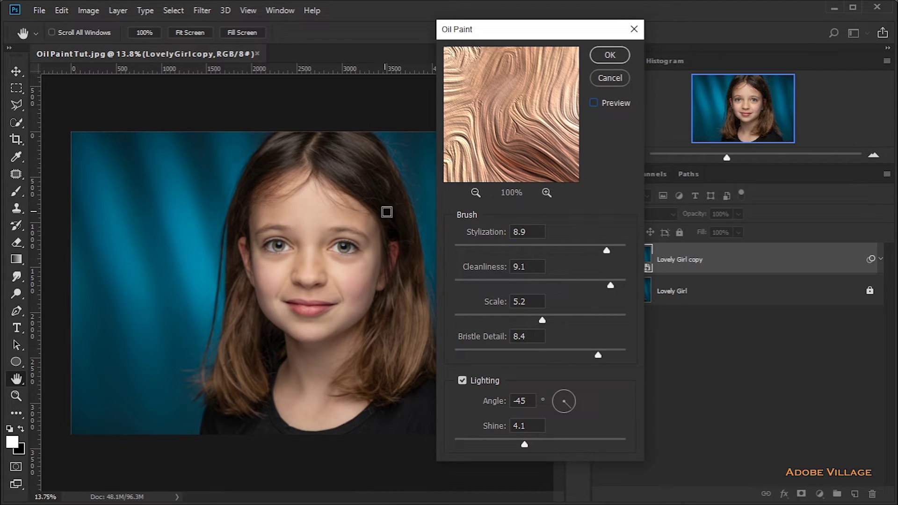
click(594, 103)
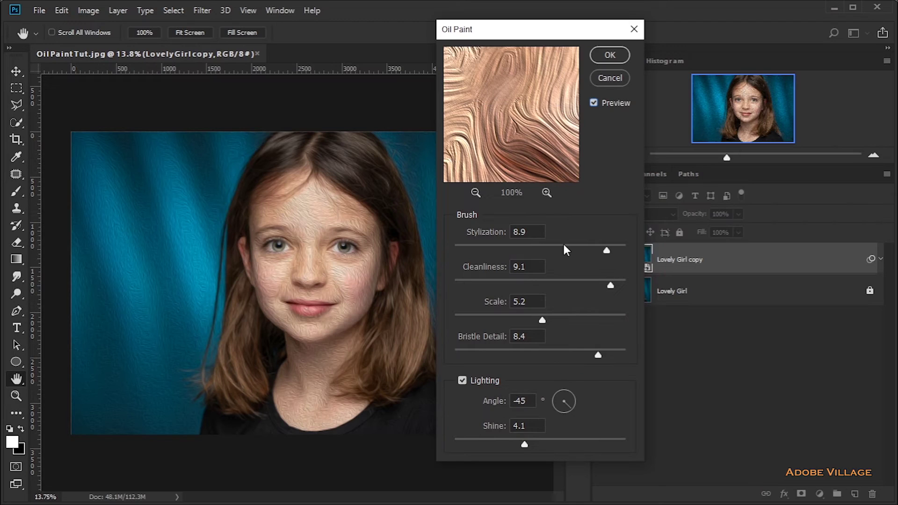
mouse_move(513, 161)
mouse_down()
mouse_move(523, 150)
mouse_move(469, 134)
mouse_move(509, 148)
mouse_up()
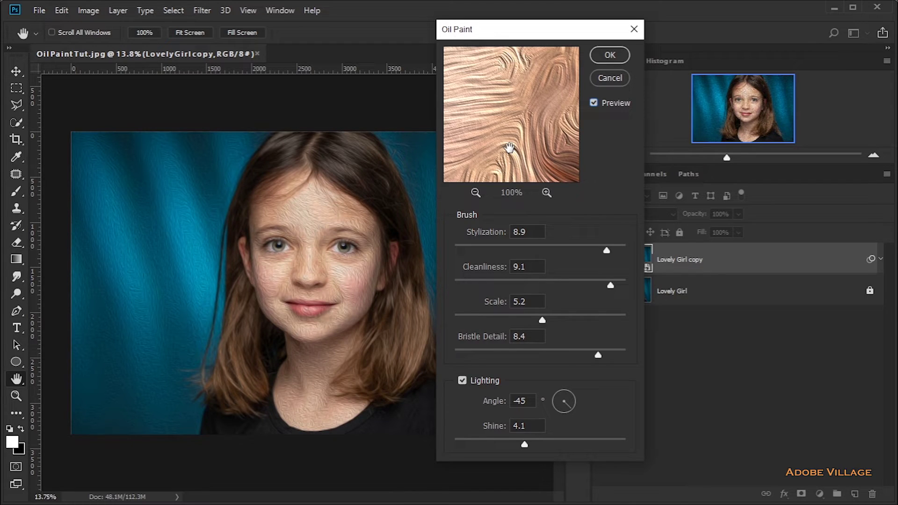
drag(497, 140, 514, 157)
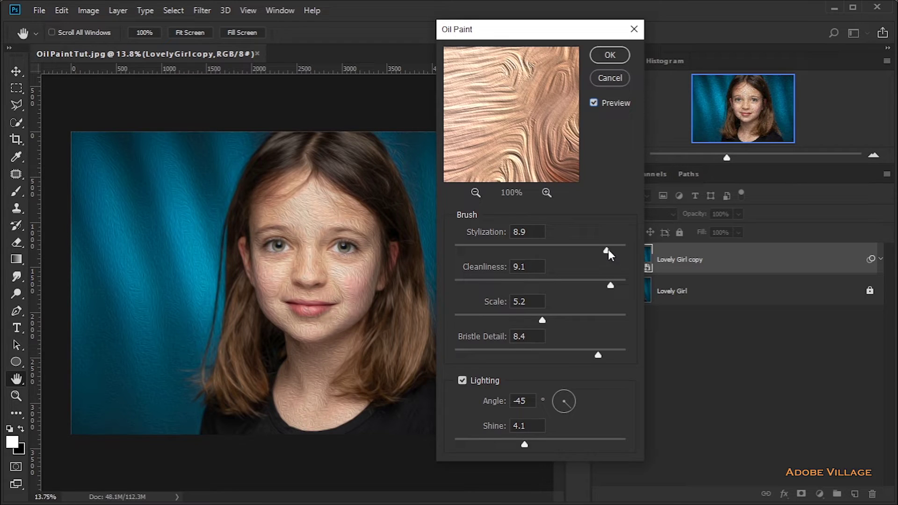
Step: Try an Oil Paint Stylization of 6.9, raise it to 7.6, and inspect the strokes on the skin
drag(607, 248, 571, 252)
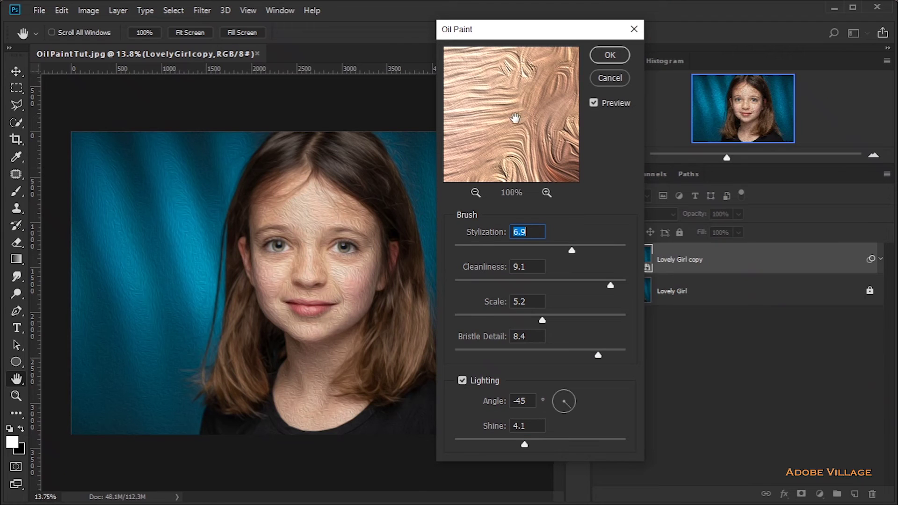
drag(517, 133, 530, 134)
drag(504, 117, 517, 133)
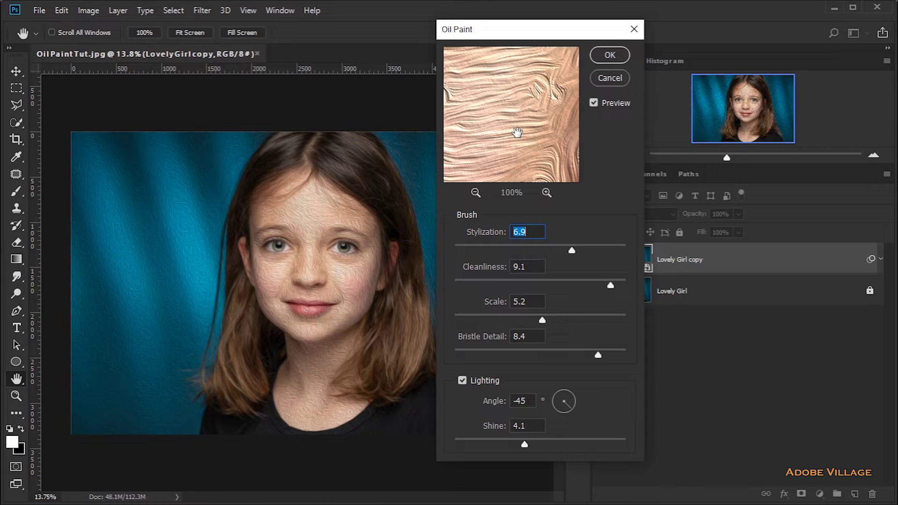
drag(515, 135, 538, 152)
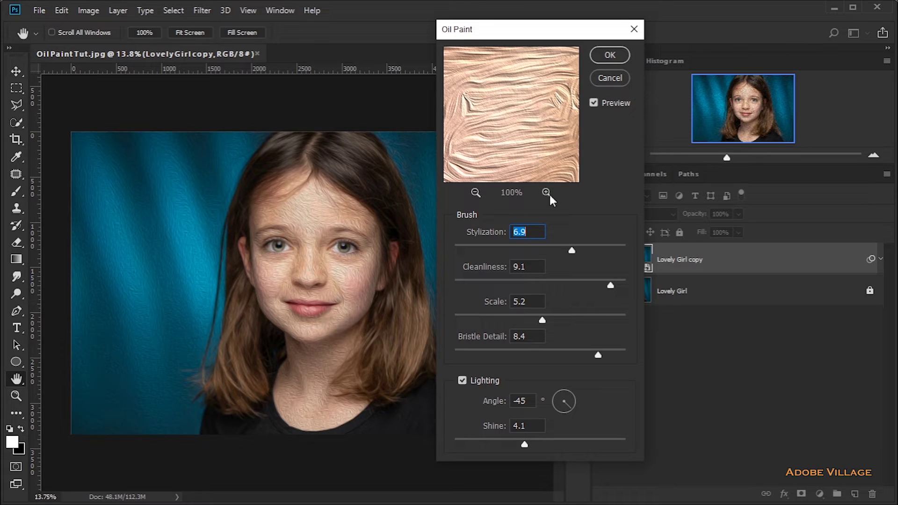
drag(574, 248, 585, 248)
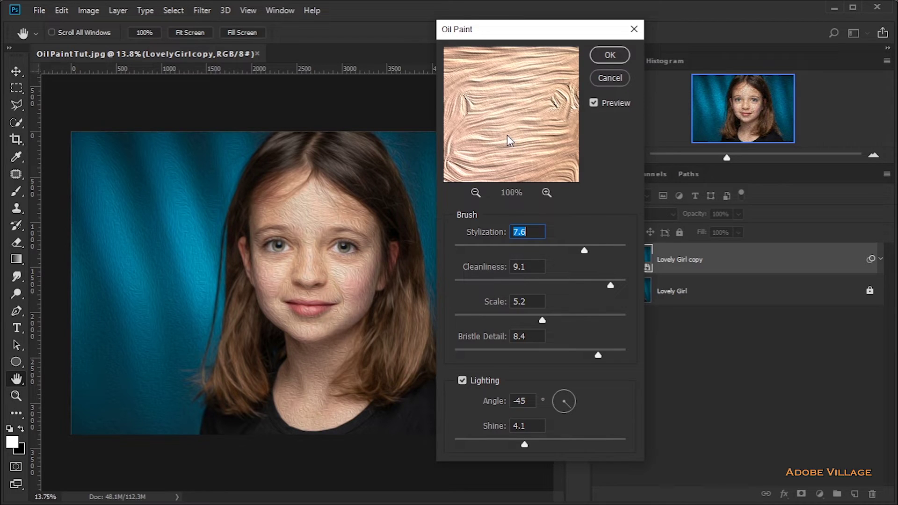
mouse_move(495, 102)
mouse_down()
mouse_move(515, 155)
mouse_move(532, 166)
mouse_up()
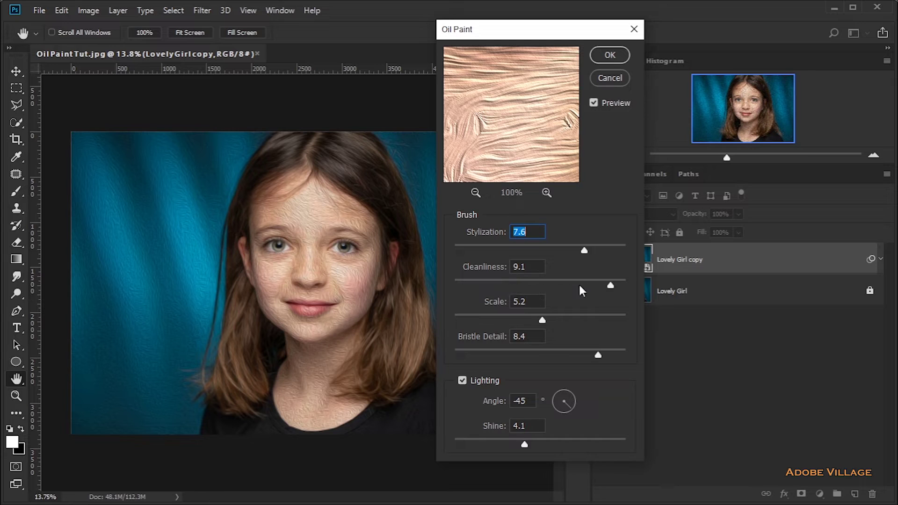
Step: Try a Cleanliness of 3.5, checking the effect around the eye, and set it to 7.5
drag(607, 282, 519, 287)
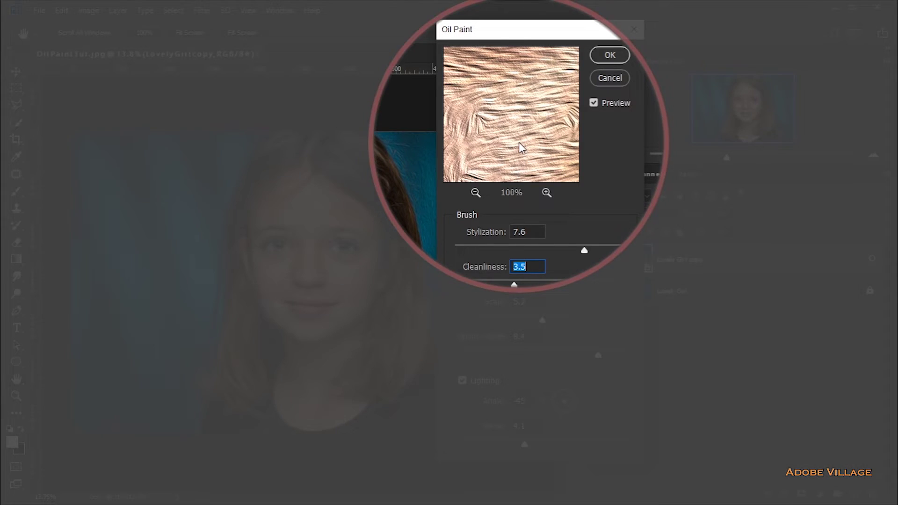
mouse_move(518, 143)
mouse_down()
mouse_move(519, 155)
mouse_move(517, 94)
mouse_move(520, 136)
mouse_up()
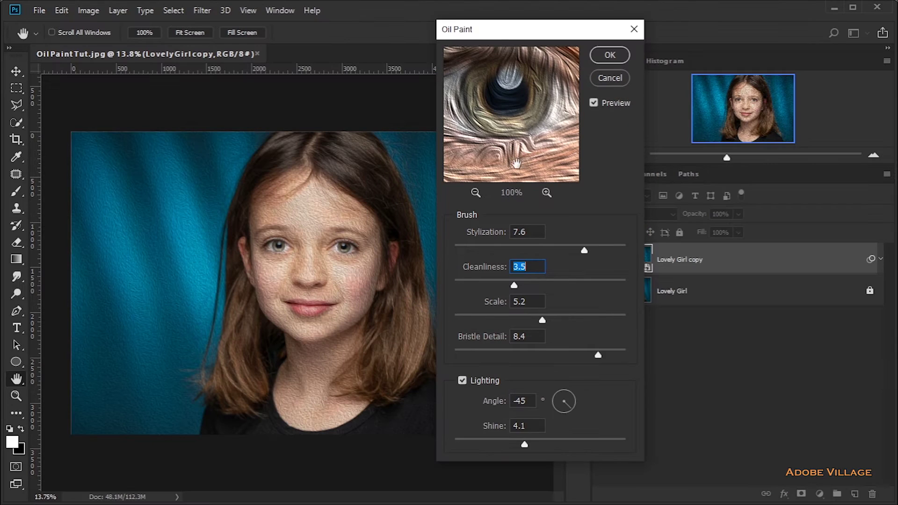
mouse_move(514, 117)
mouse_down()
mouse_move(553, 145)
mouse_move(531, 134)
mouse_up()
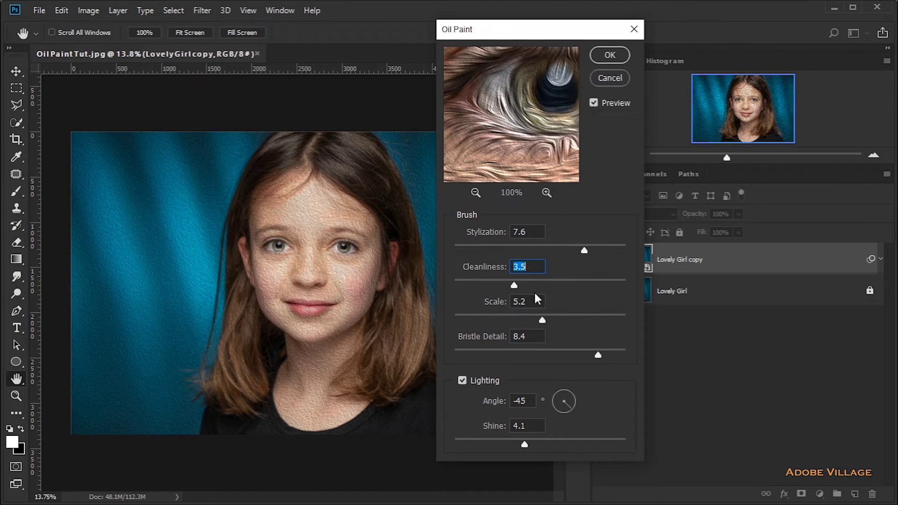
drag(581, 286, 583, 287)
drag(495, 135, 518, 175)
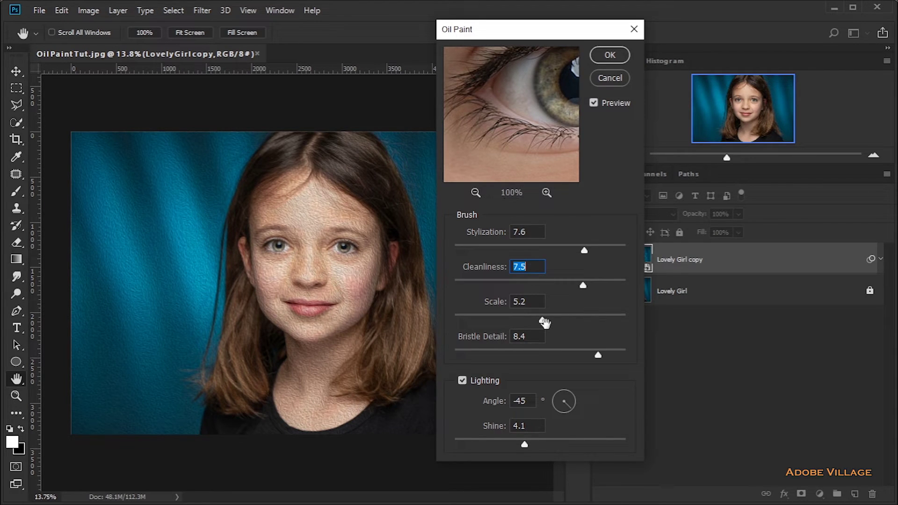
Step: Try the Oil Paint brush with Scale 2.5 and Bristle Detail at 3.0, 7.8 and again 3
mouse_move(543, 321)
mouse_down()
mouse_move(582, 322)
mouse_move(495, 322)
mouse_up()
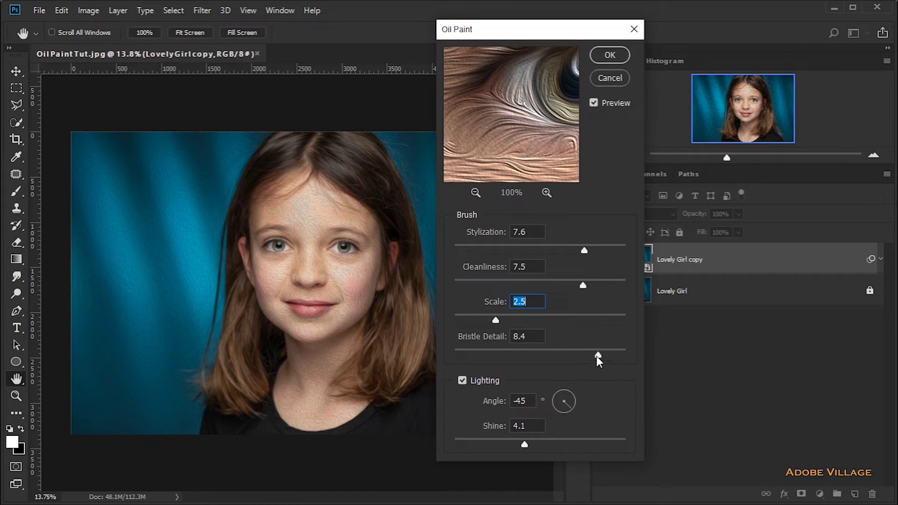
drag(598, 356, 505, 355)
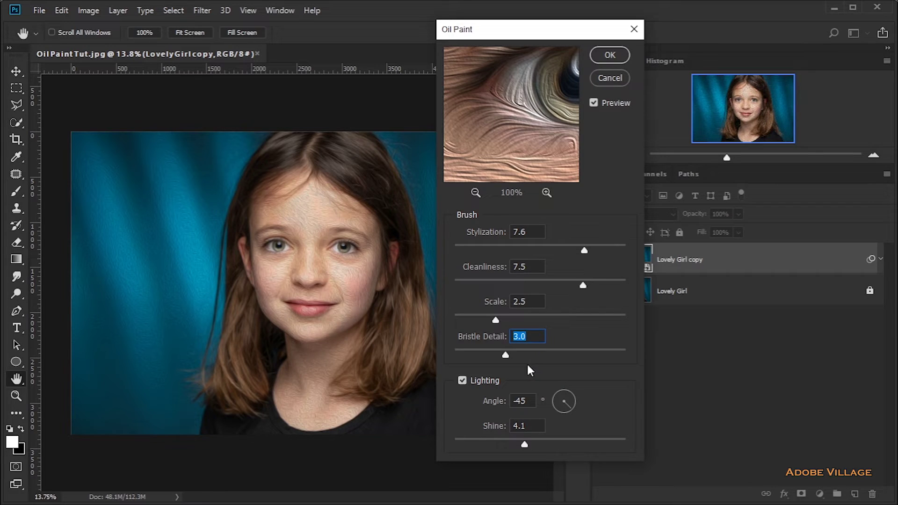
drag(580, 358, 589, 357)
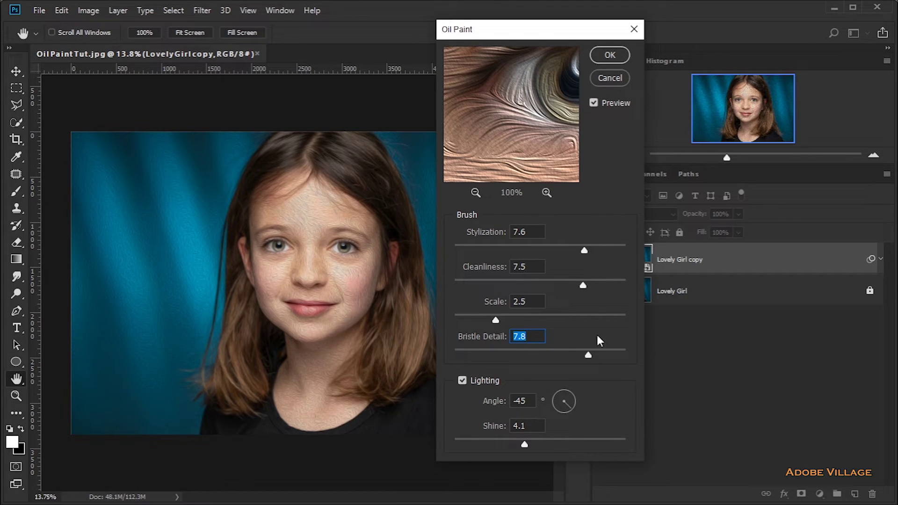
mouse_move(501, 147)
mouse_down()
mouse_move(521, 144)
mouse_move(455, 146)
mouse_move(501, 147)
mouse_up()
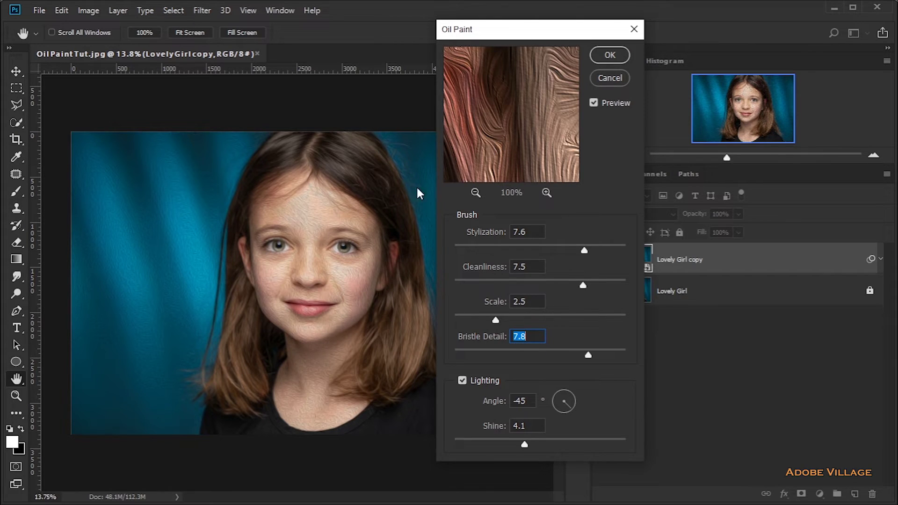
text(3)
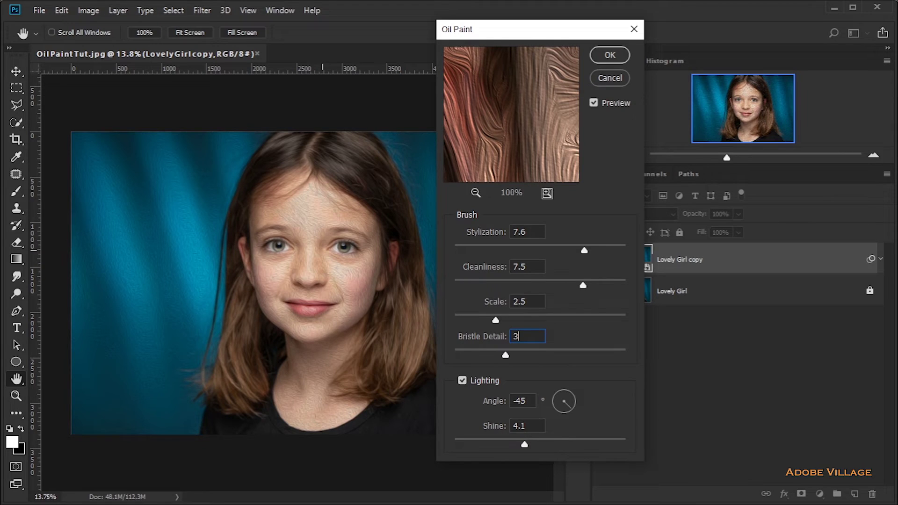
Step: Examine the oil paint texture around the ear and hair in the filter preview at 400%, 50% and 100%
click(547, 194)
click(547, 194)
click(547, 193)
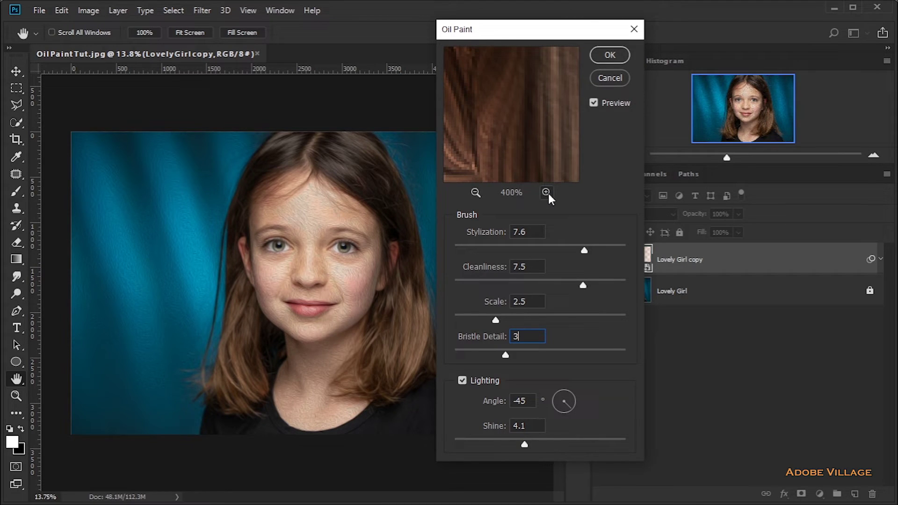
click(477, 193)
click(477, 193)
click(477, 194)
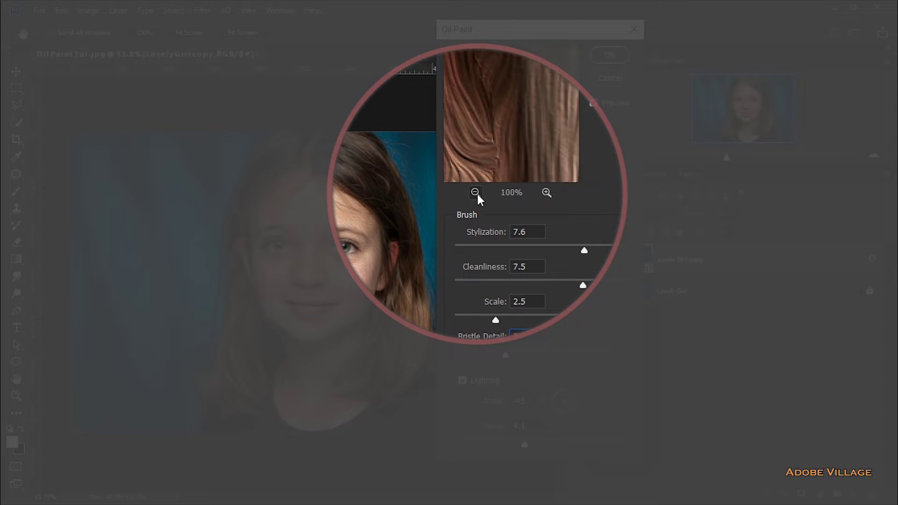
click(476, 192)
click(477, 193)
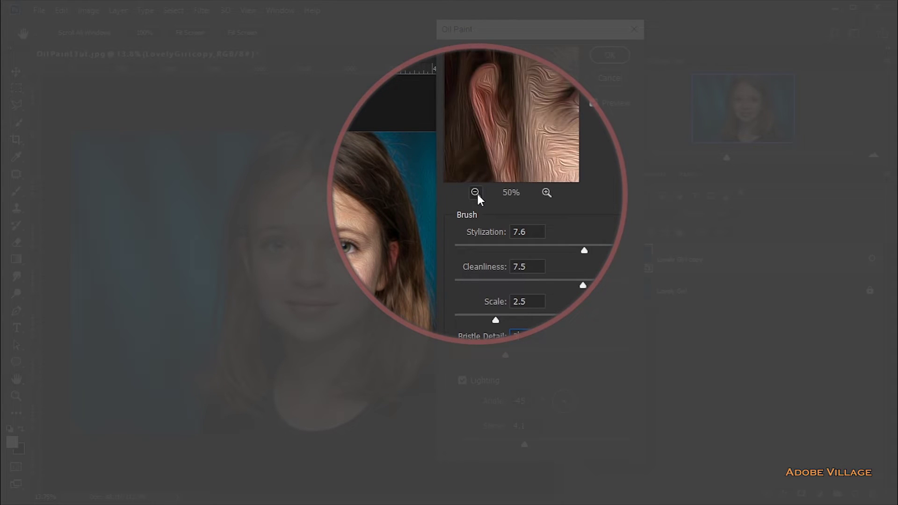
click(546, 192)
click(547, 193)
mouse_move(547, 145)
mouse_down()
mouse_move(519, 124)
mouse_move(541, 100)
mouse_move(538, 160)
mouse_up()
Step: Set the Oil Paint brush to Scale 8.3, Bristle Detail 8.6 and Stylization 8.4
drag(516, 319, 596, 321)
drag(512, 355, 599, 356)
drag(584, 250, 599, 250)
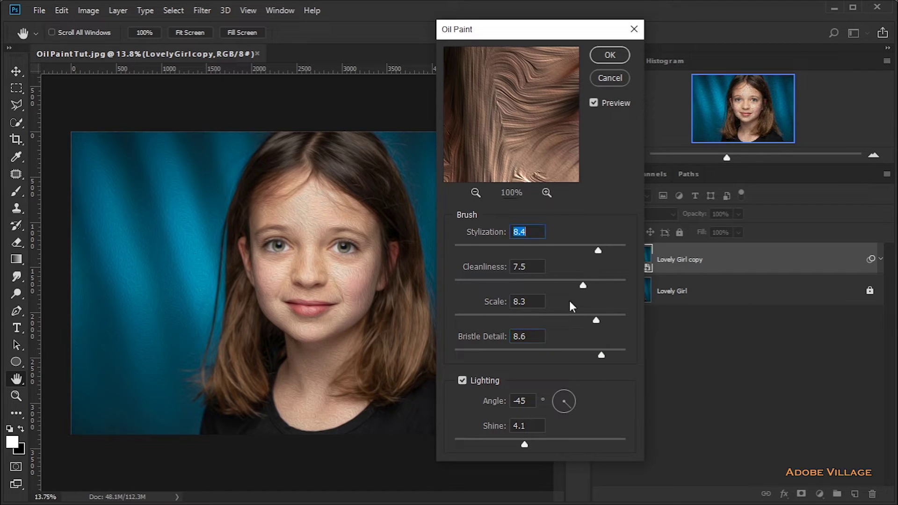
Step: Turn off the Oil Paint lighting, check the smoothed skin near the eye, and apply the filter
click(464, 380)
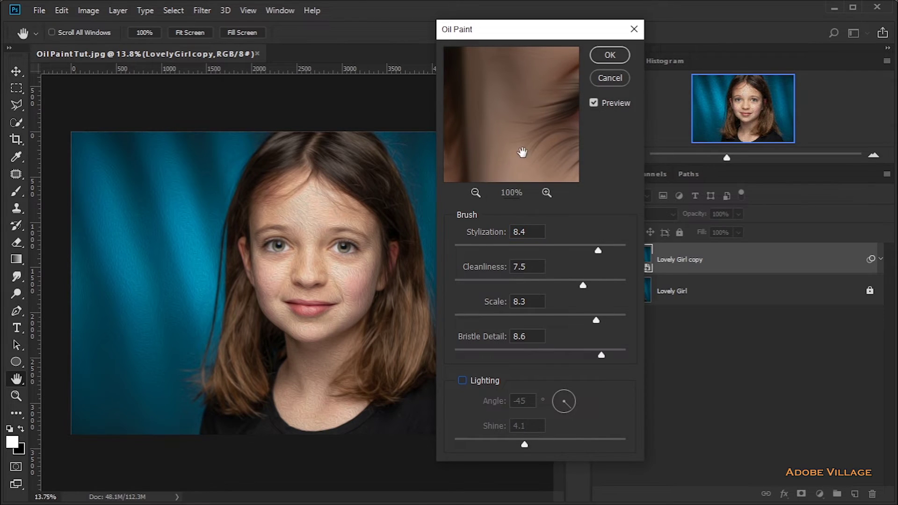
drag(523, 152, 491, 106)
mouse_move(517, 154)
mouse_down()
mouse_move(535, 168)
mouse_move(525, 156)
mouse_up()
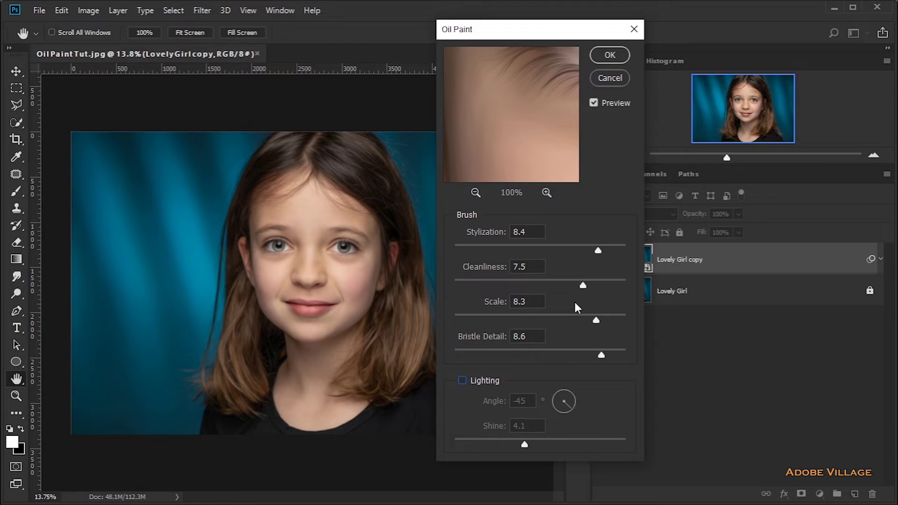
drag(519, 160, 504, 150)
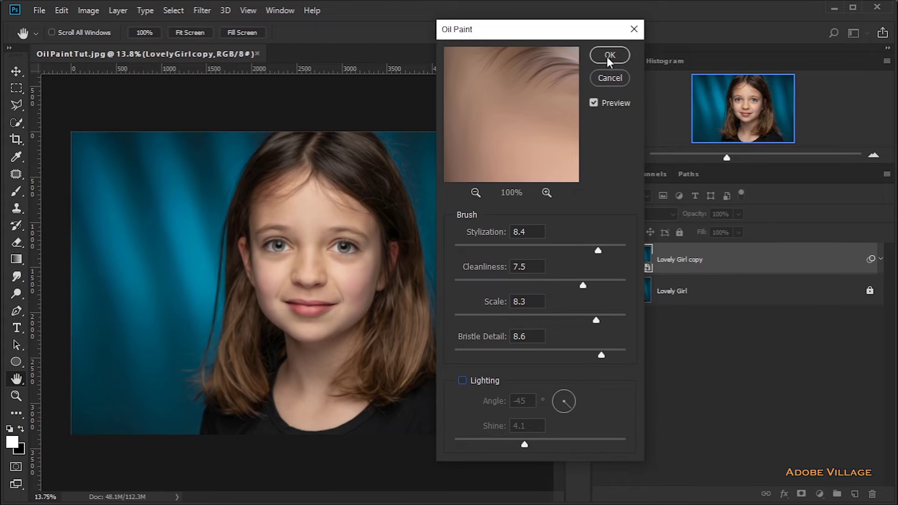
click(609, 56)
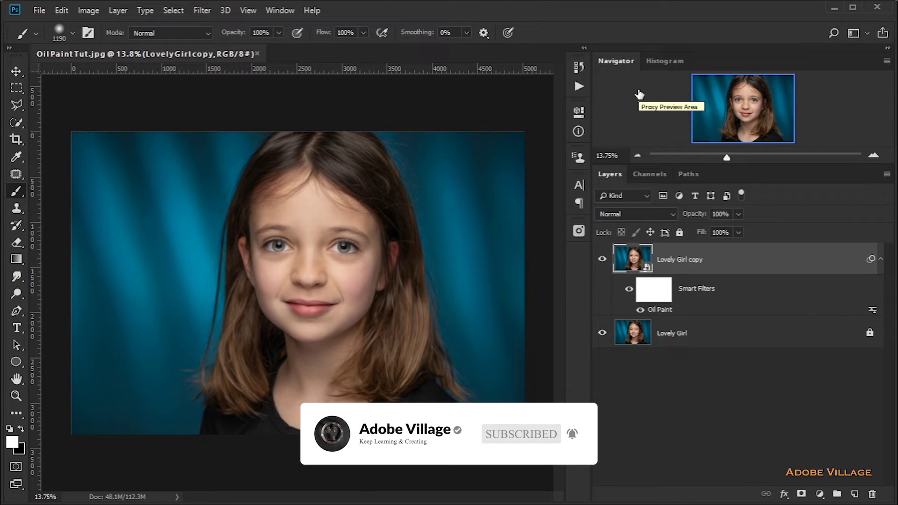
Step: Compare the oil-painted face with the original by showing only the Lovely Girl layer and restoring both layers
scroll(311, 269, up, 5)
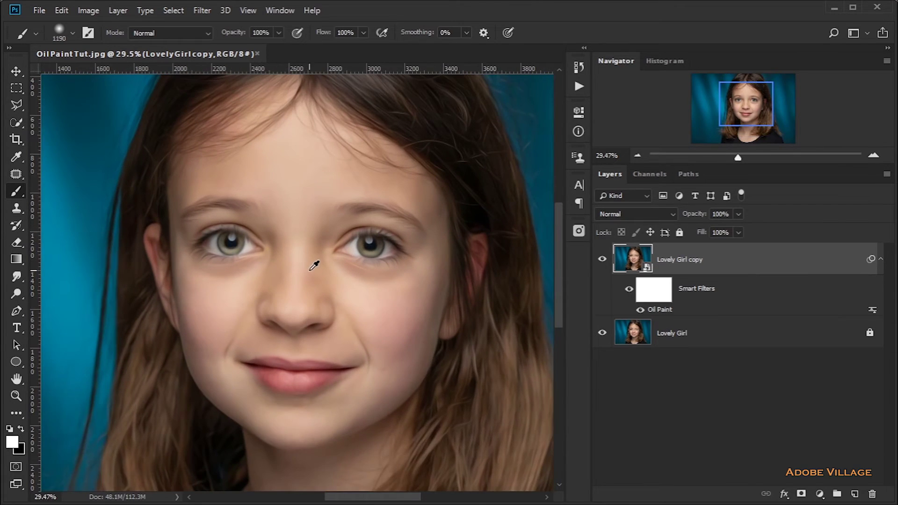
scroll(314, 266, up, 3)
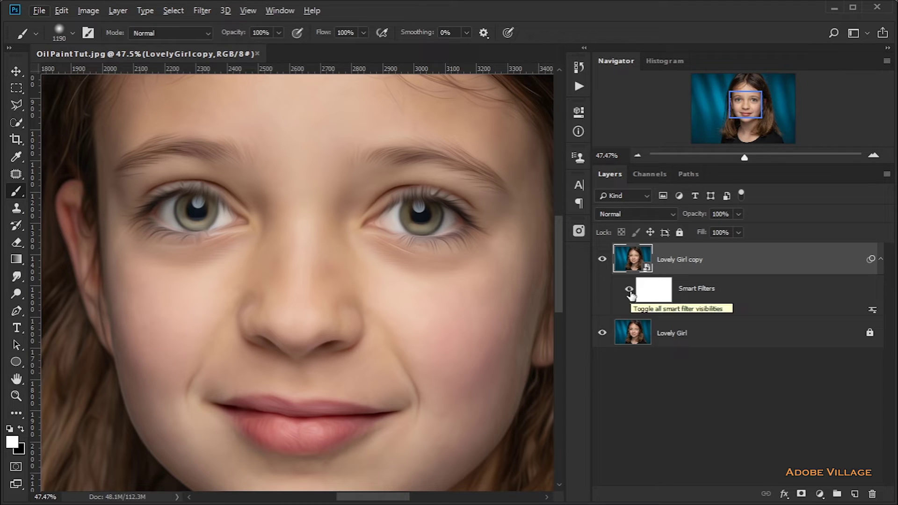
alt+click(602, 334)
alt+click(602, 333)
alt+click(604, 333)
alt+click(603, 334)
Step: Compare the eye and nose detail up close between the original Lovely Girl layer and the painted copy
scroll(451, 221, up, 2)
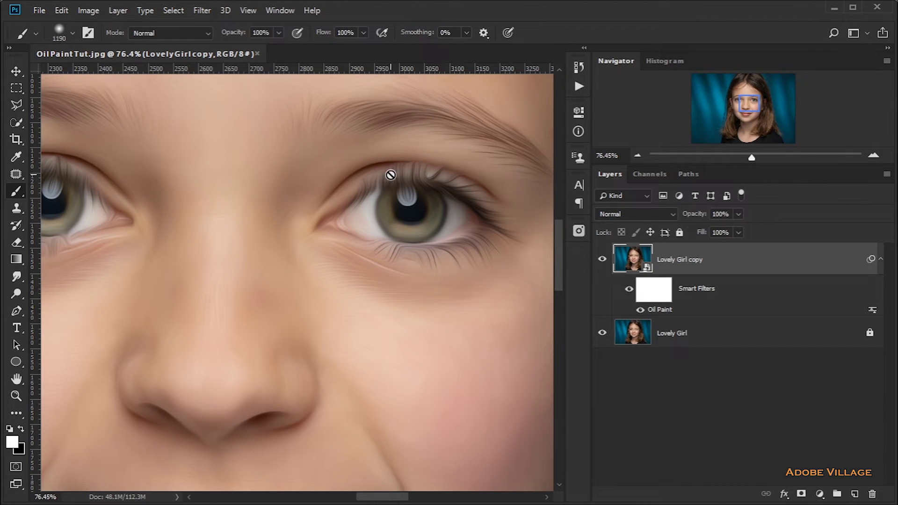
alt+click(602, 333)
alt+click(602, 333)
click(602, 333)
click(602, 332)
Step: Examine the oil paint effect across the forehead, eyes, nose and cheeks
drag(297, 256, 397, 254)
mouse_move(333, 320)
mouse_down()
mouse_move(338, 245)
mouse_move(401, 286)
mouse_move(425, 275)
mouse_move(379, 363)
mouse_move(466, 275)
mouse_up()
scroll(466, 276, down, 5)
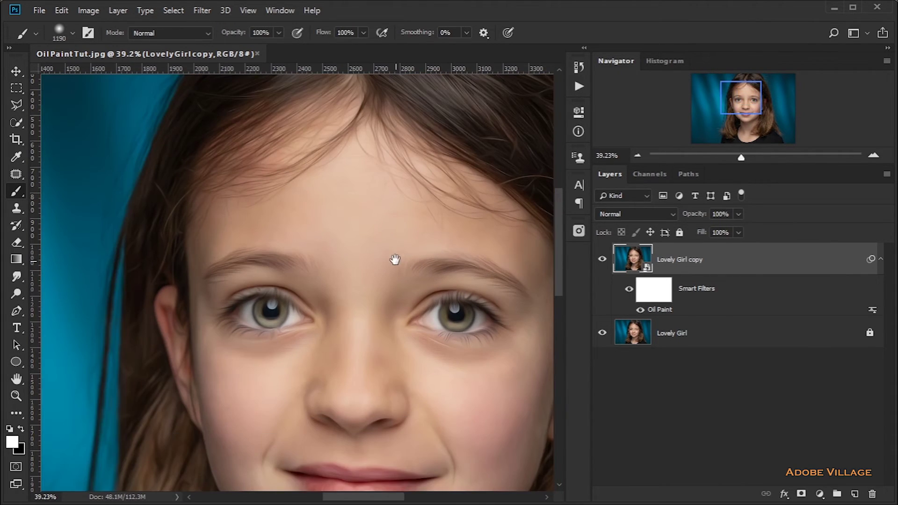
scroll(395, 260, down, 2)
scroll(411, 281, up, 1)
scroll(405, 282, down, 1)
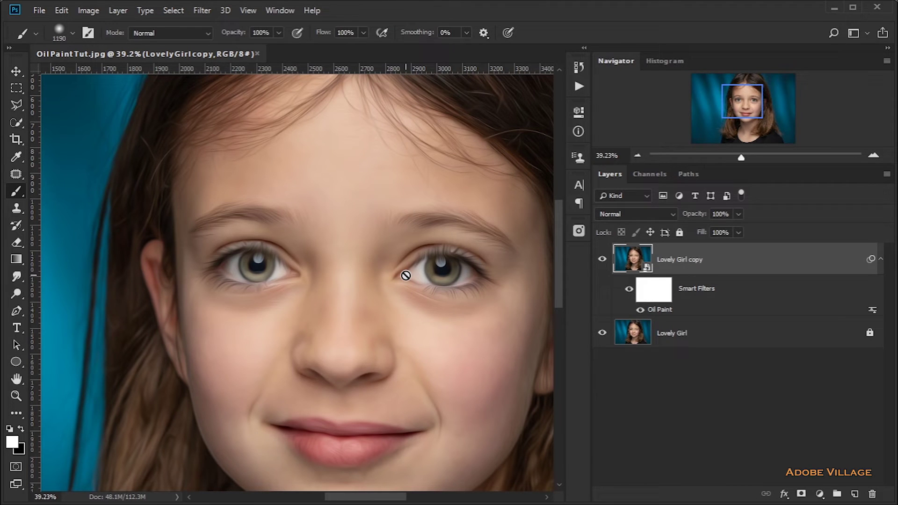
scroll(398, 274, down, 1)
scroll(402, 273, up, 3)
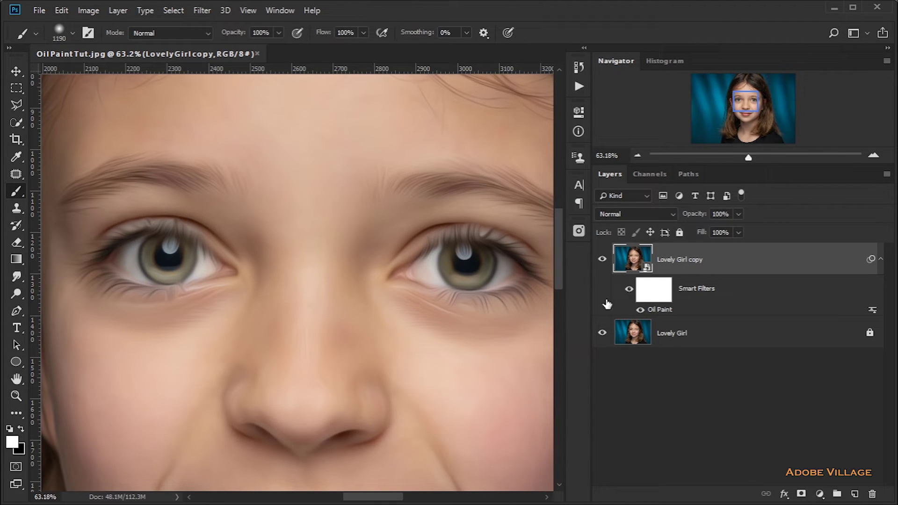
Step: Select the smart filter mask of Lovely Girl copy and ready a black brush resized to 164 px
click(651, 293)
key(x)
right_click(15, 195)
click(70, 184)
mouse_move(507, 283)
mouse_down()
mouse_move(448, 283)
mouse_move(300, 256)
mouse_up()
mouse_move(498, 264)
mouse_down()
mouse_move(481, 253)
mouse_move(482, 264)
mouse_up()
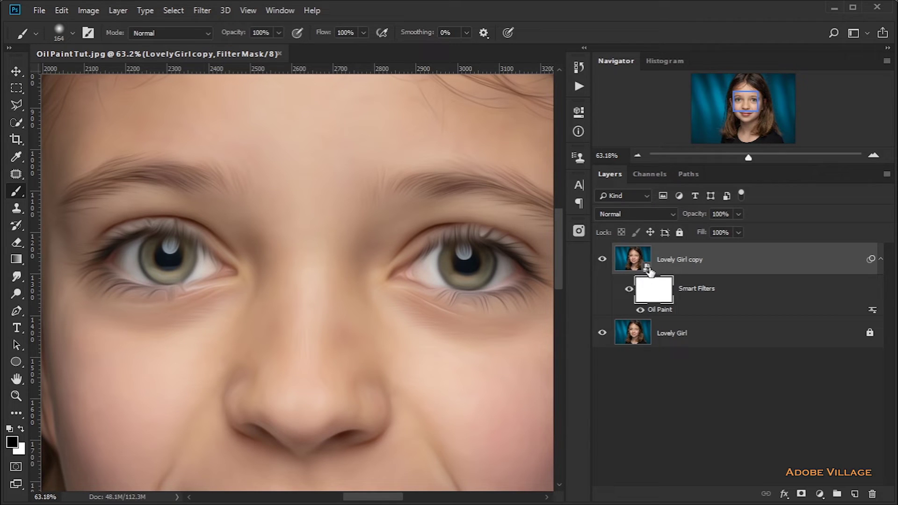
click(204, 10)
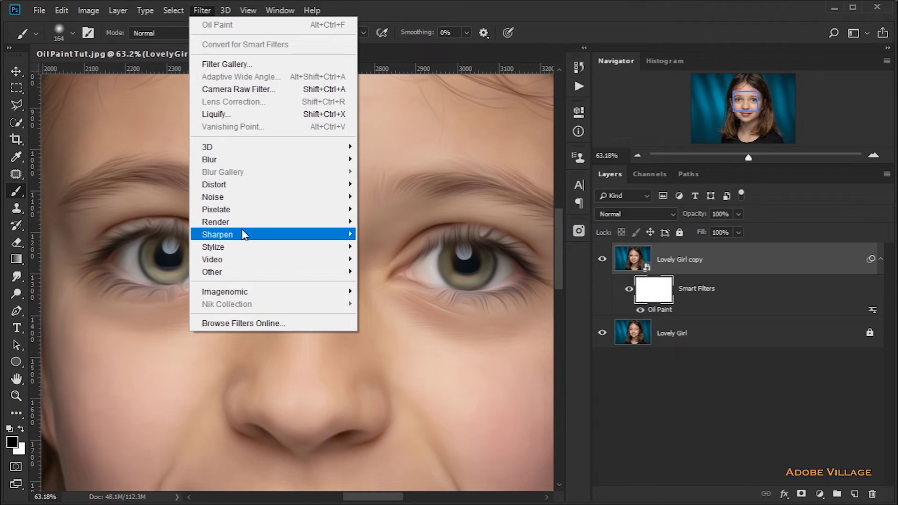
mouse_move(261, 247)
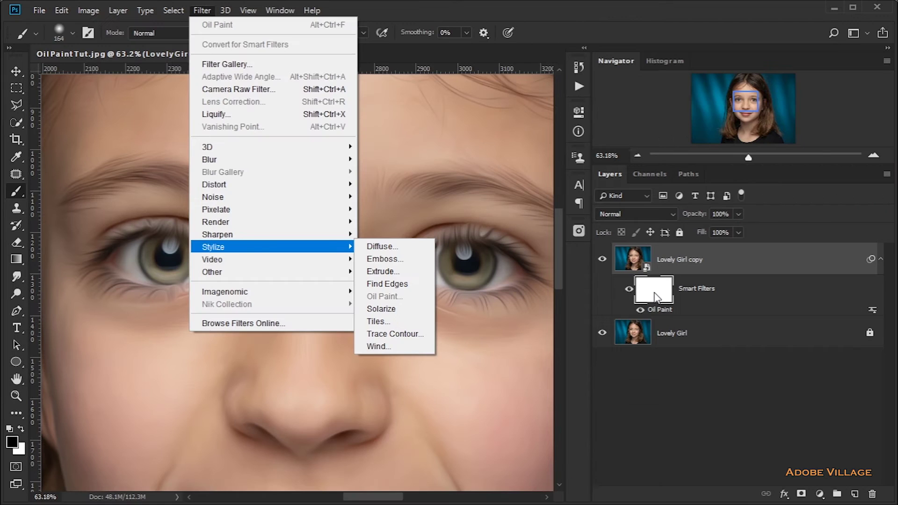
click(655, 296)
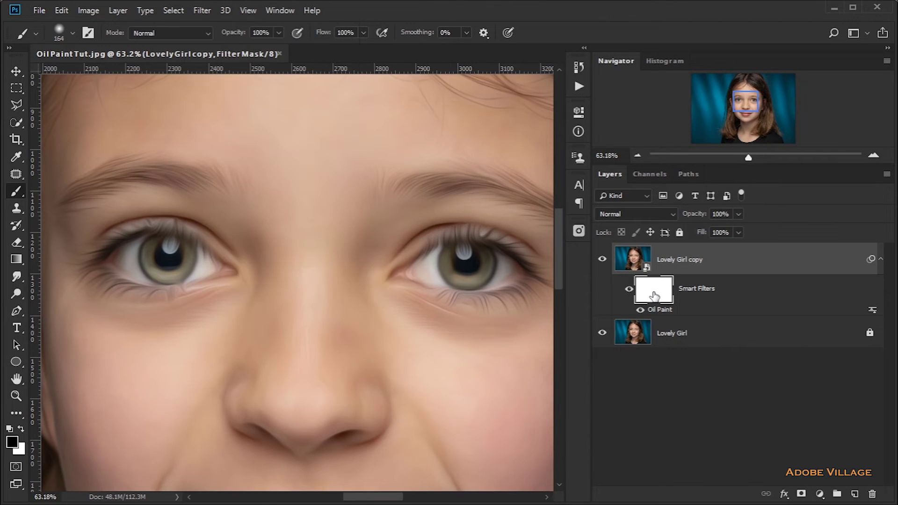
Step: Apply a second Oil Paint filter to the Lovely Girl copy layer with Stylization 8.9, Cleanliness 8.5, Scale 8.7 and Bristle Detail 8.9
click(664, 265)
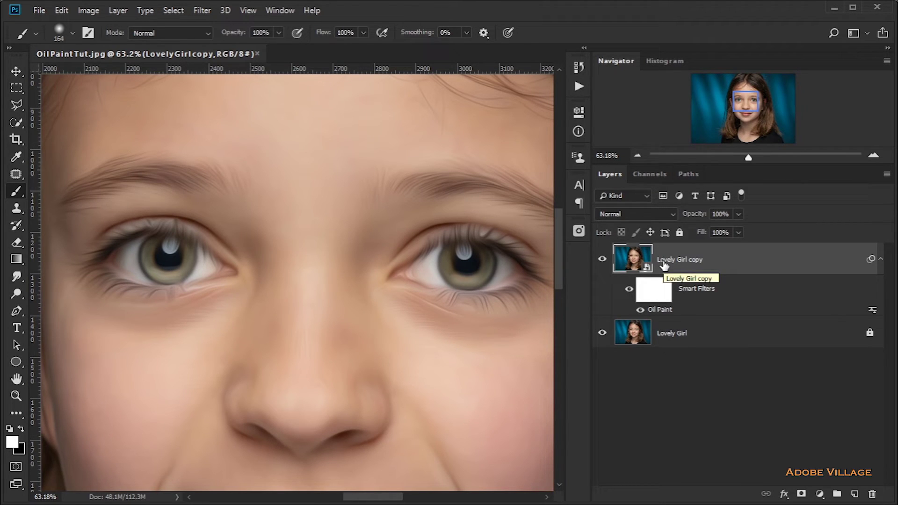
click(201, 10)
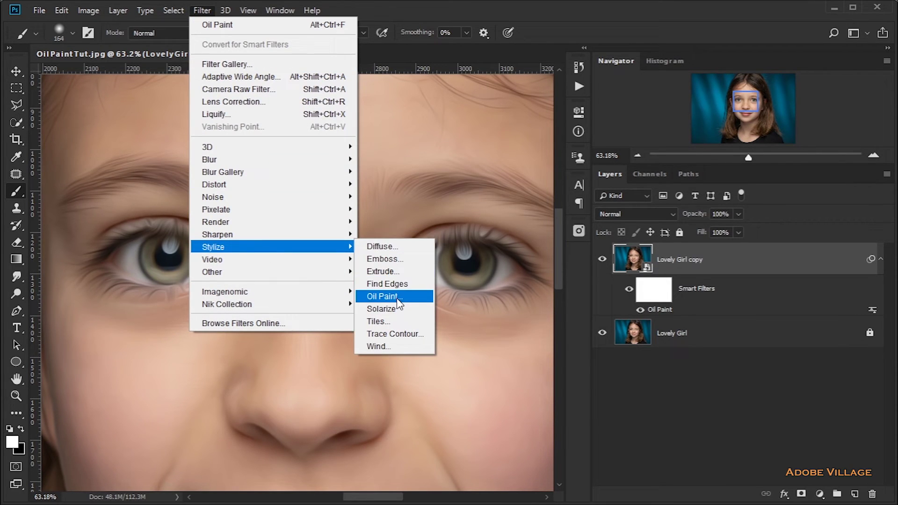
click(396, 298)
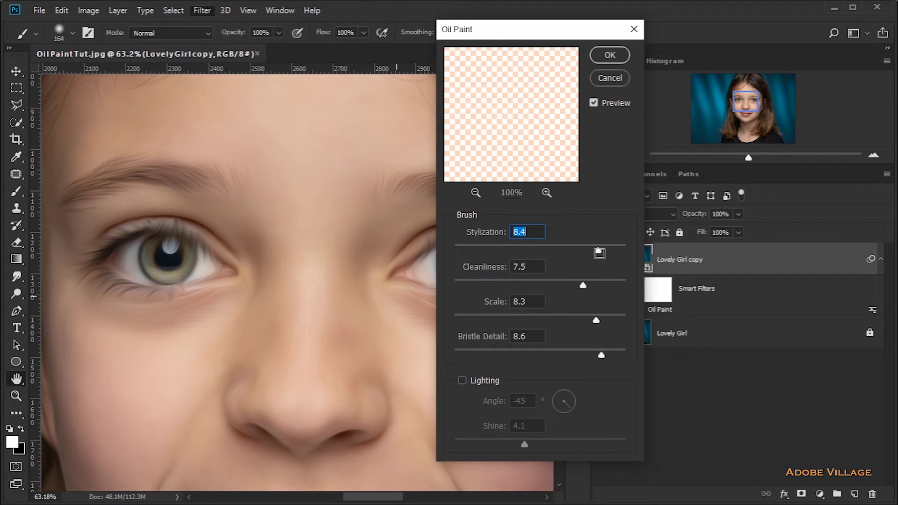
drag(601, 253, 608, 250)
drag(584, 284, 599, 284)
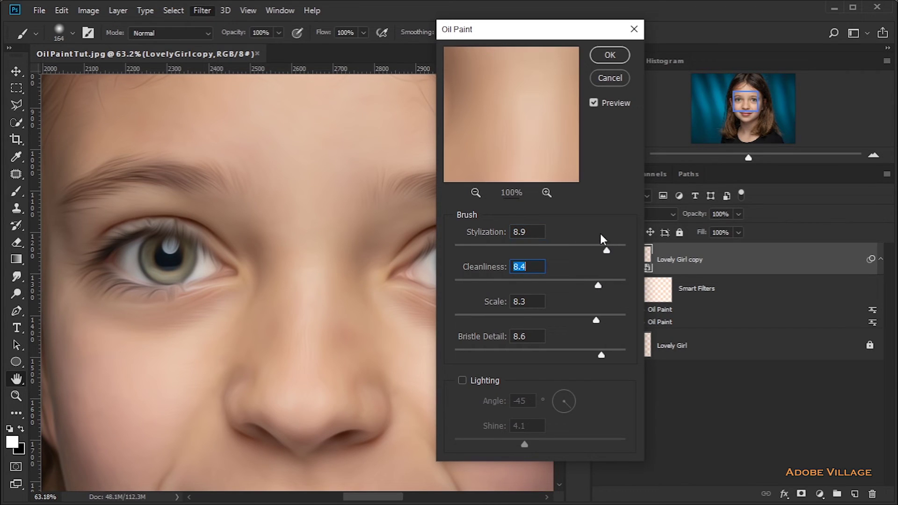
drag(600, 286, 601, 286)
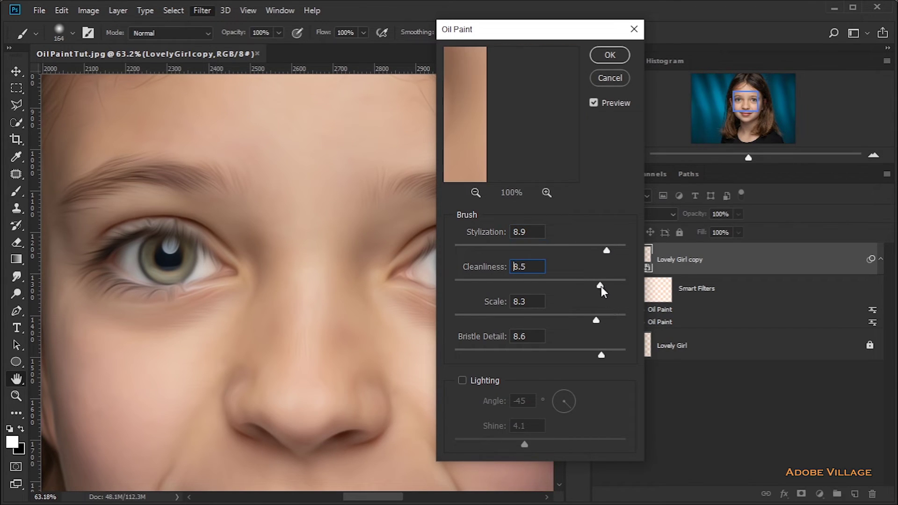
drag(595, 321, 604, 321)
drag(602, 354, 606, 355)
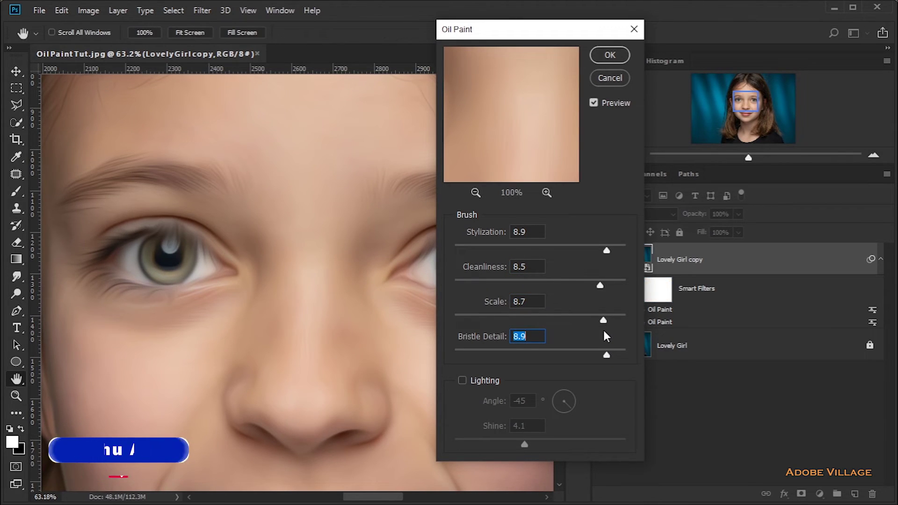
click(616, 55)
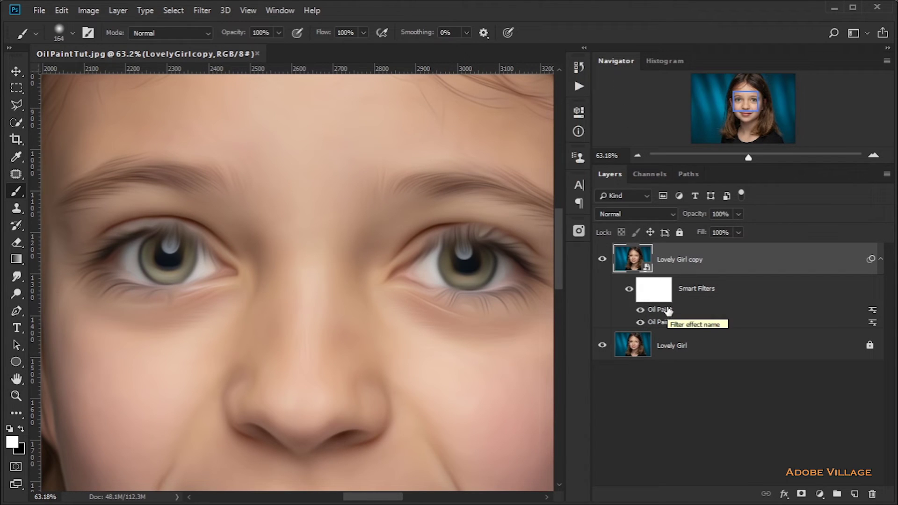
click(202, 10)
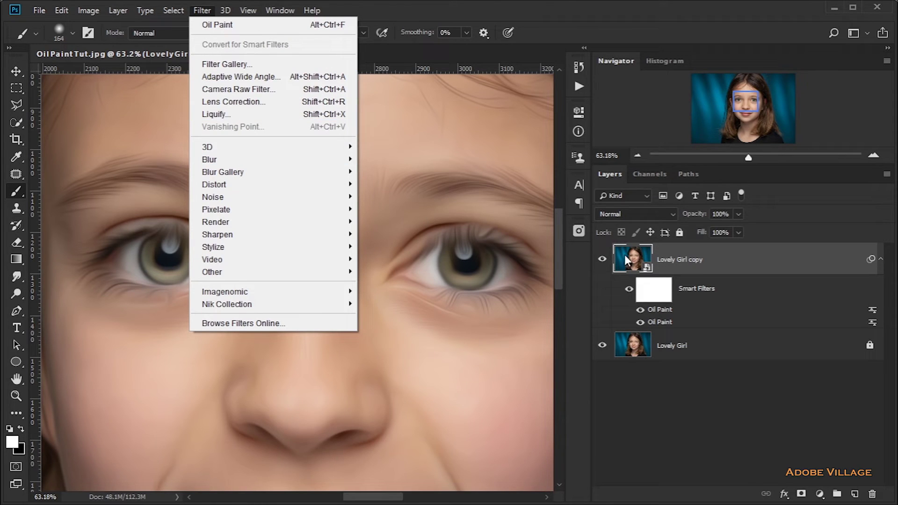
mouse_move(271, 252)
click(396, 298)
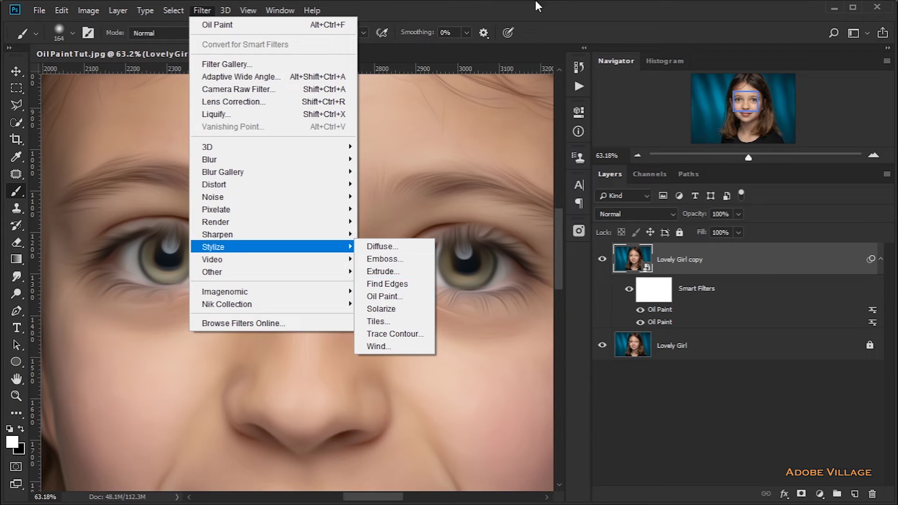
Step: Examine the doubled oil paint effect on the face at several magnifications, especially around the eyes
scroll(444, 209, down, 5)
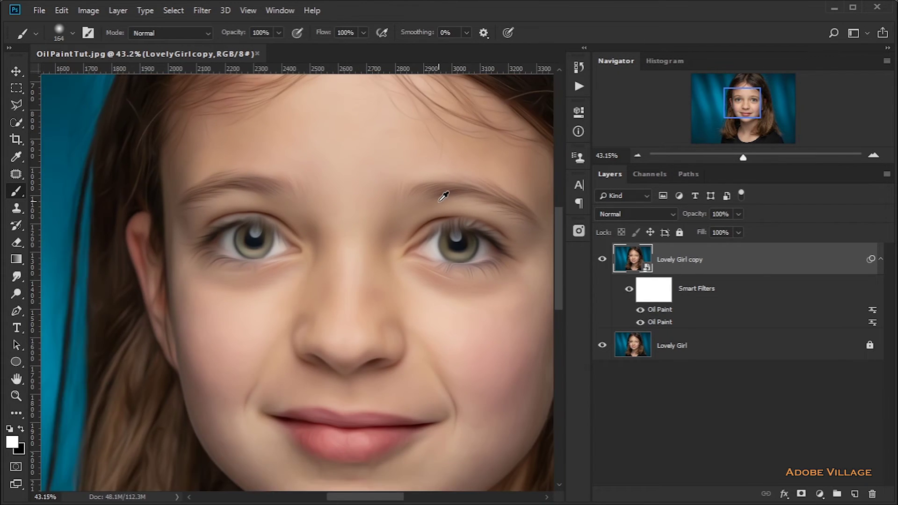
scroll(320, 242, up, 4)
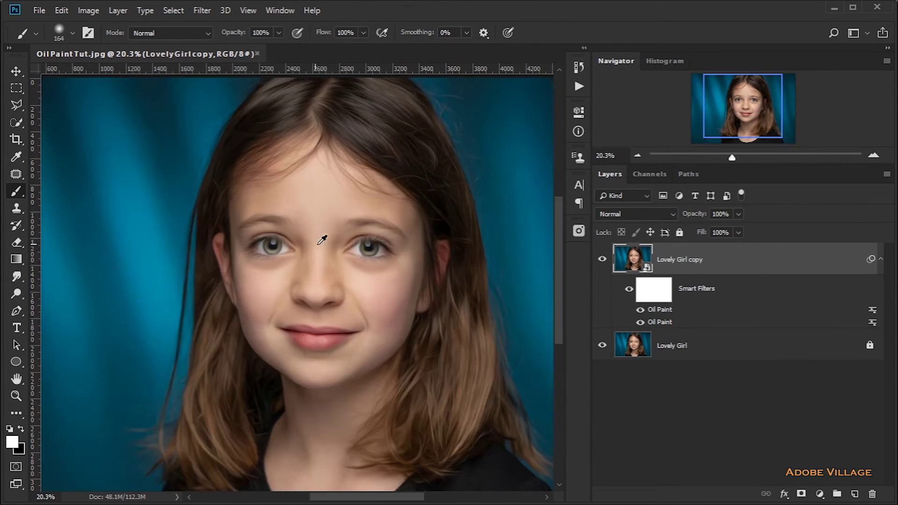
scroll(359, 217, down, 4)
scroll(357, 226, up, 4)
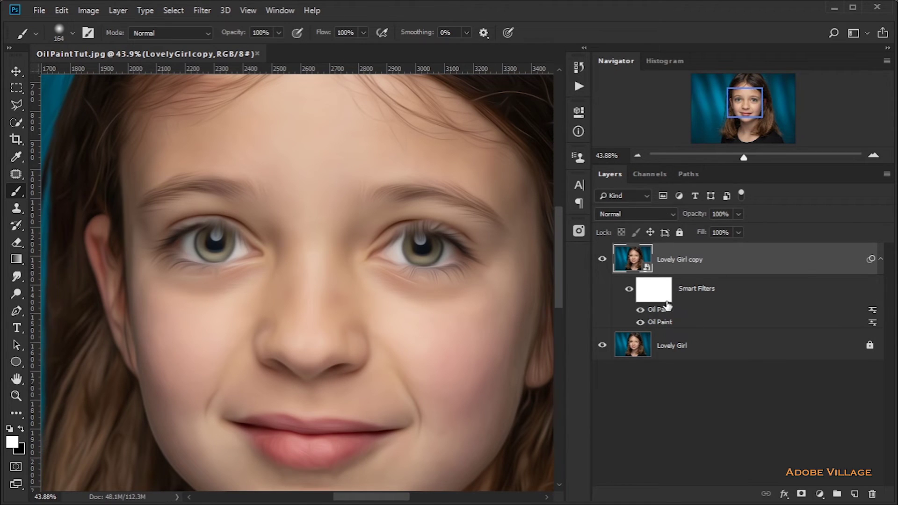
scroll(445, 271, up, 1)
scroll(445, 270, down, 1)
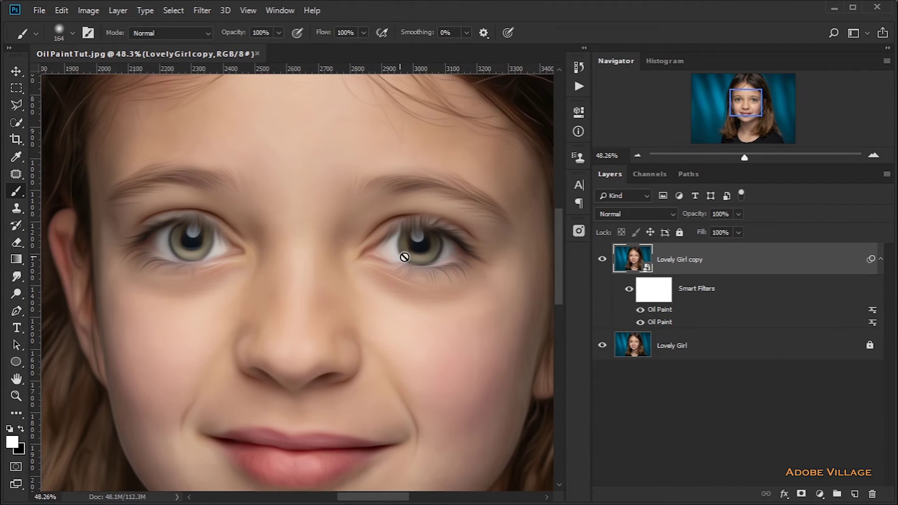
Step: Paint black over both irises on the smart filter mask with a 98 px brush to restore the original eye detail
click(648, 293)
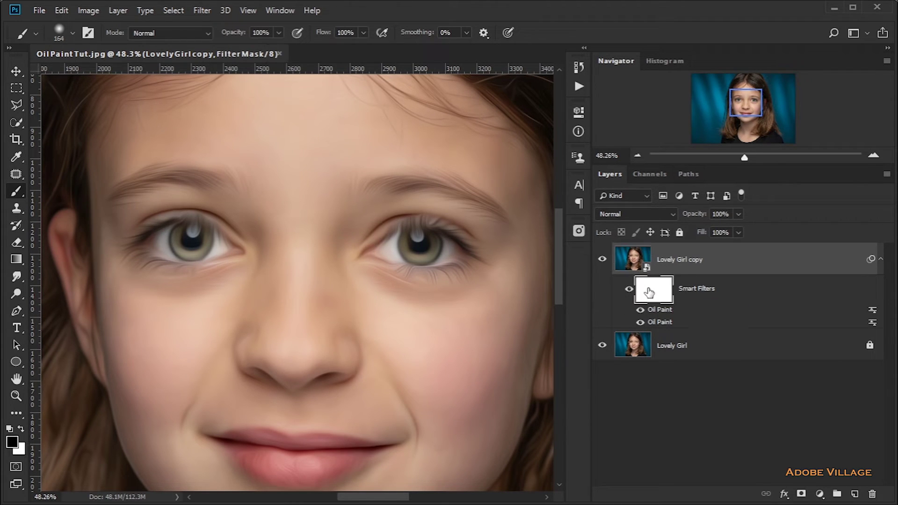
right_click(16, 190)
click(56, 192)
alt+right_click(417, 245)
scroll(432, 253, up, 3)
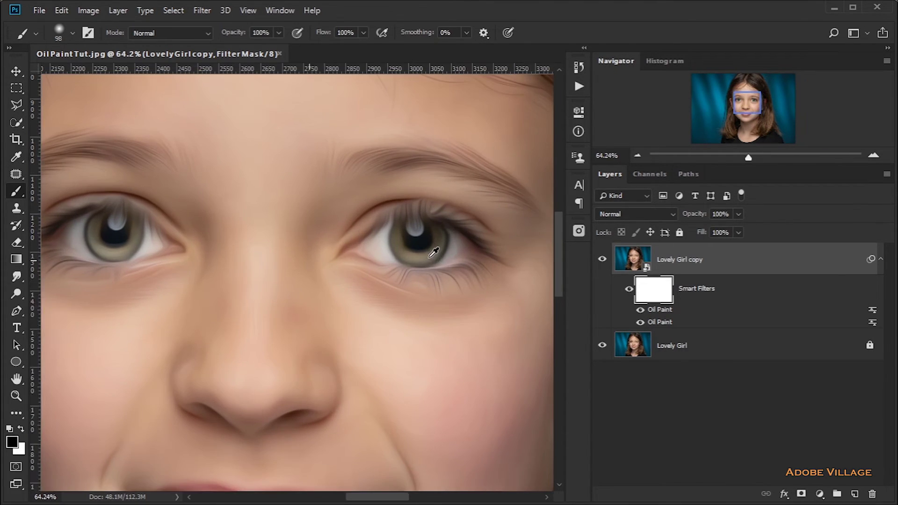
mouse_move(448, 246)
mouse_down()
mouse_move(394, 242)
mouse_move(446, 250)
mouse_move(445, 240)
mouse_move(420, 236)
mouse_move(389, 240)
mouse_move(432, 254)
mouse_up()
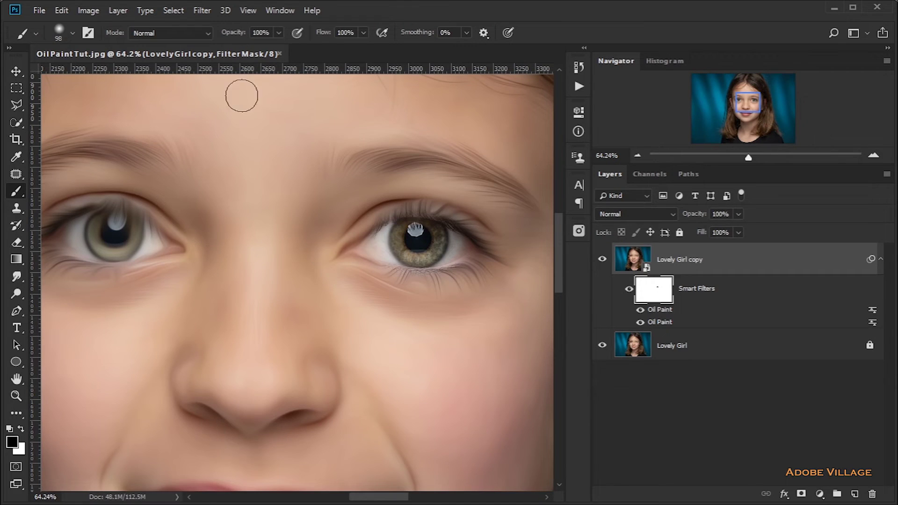
mouse_move(159, 233)
mouse_down()
mouse_move(259, 242)
mouse_move(206, 238)
mouse_move(201, 250)
mouse_move(238, 250)
mouse_move(200, 243)
mouse_up()
Step: Examine the whole painted portrait and its restored eyes at several magnifications
scroll(200, 243, down, 10)
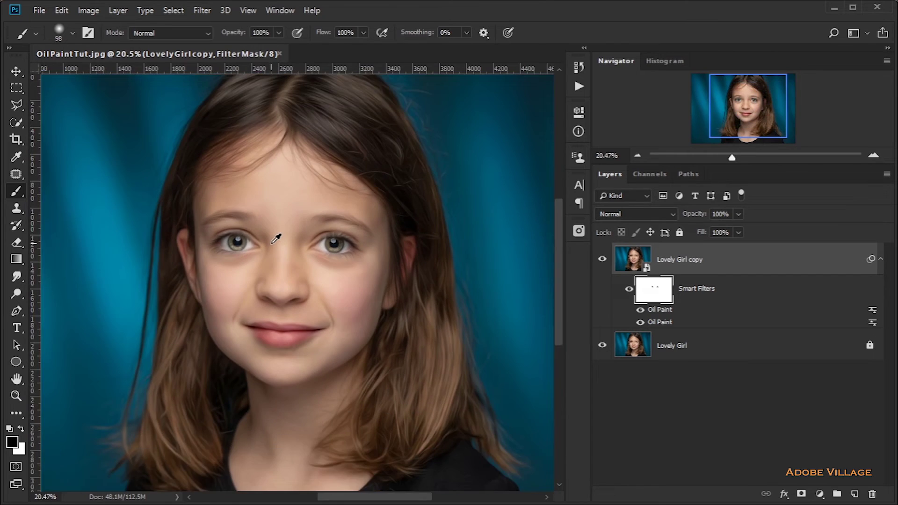
scroll(276, 239, up, 2)
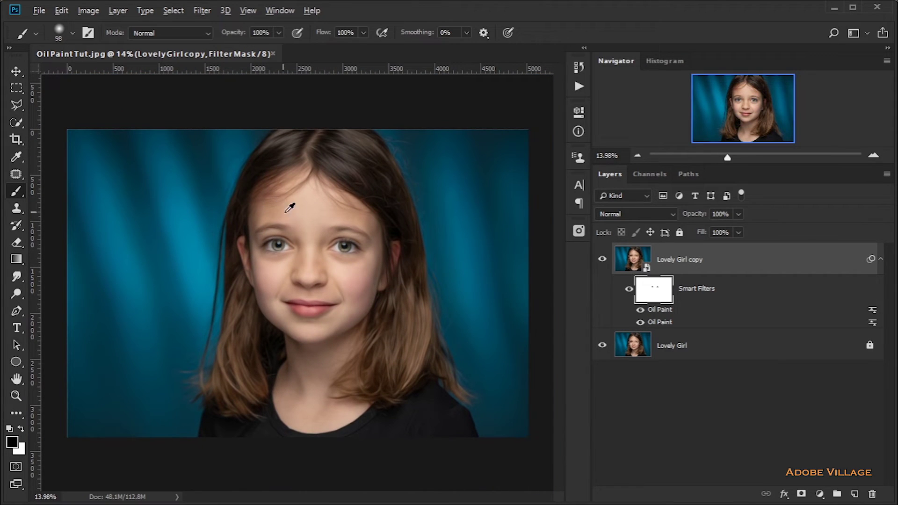
scroll(284, 196, up, 1)
scroll(253, 203, down, 1)
scroll(321, 248, up, 2)
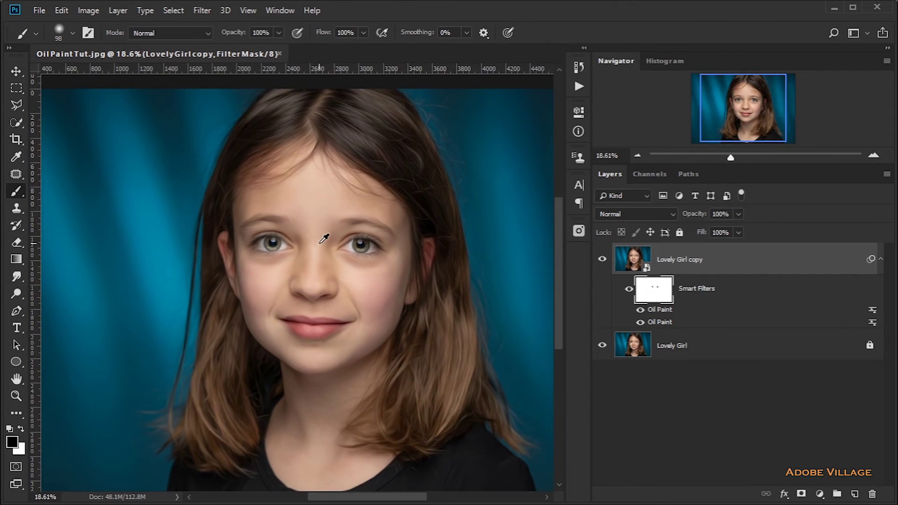
scroll(324, 244, up, 1)
scroll(326, 242, down, 3)
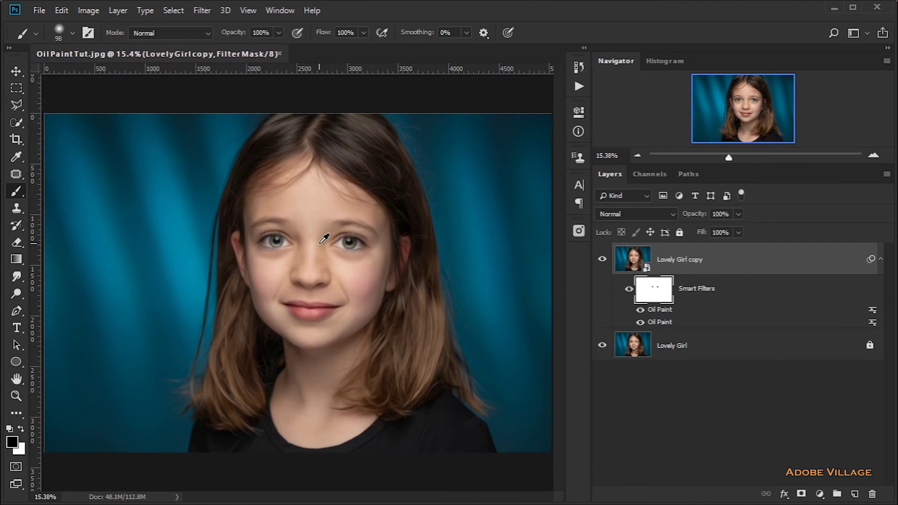
scroll(329, 248, up, 3)
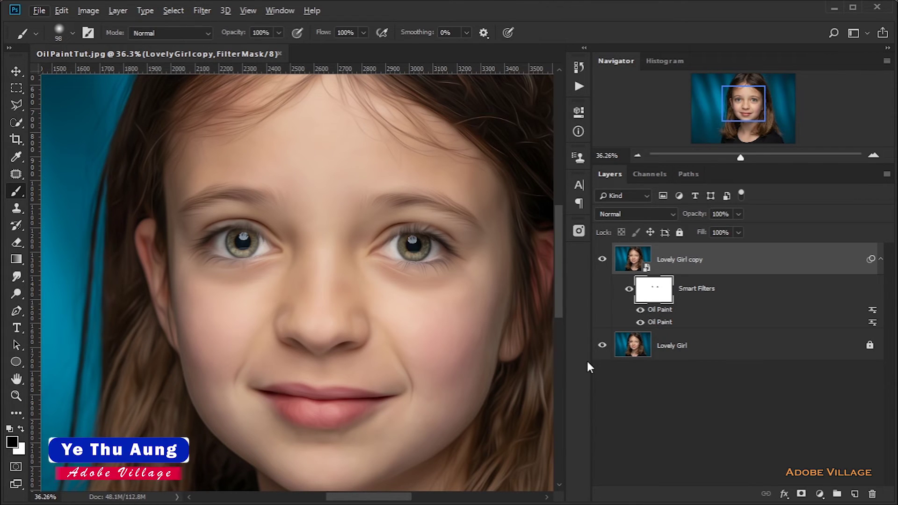
scroll(387, 321, up, 2)
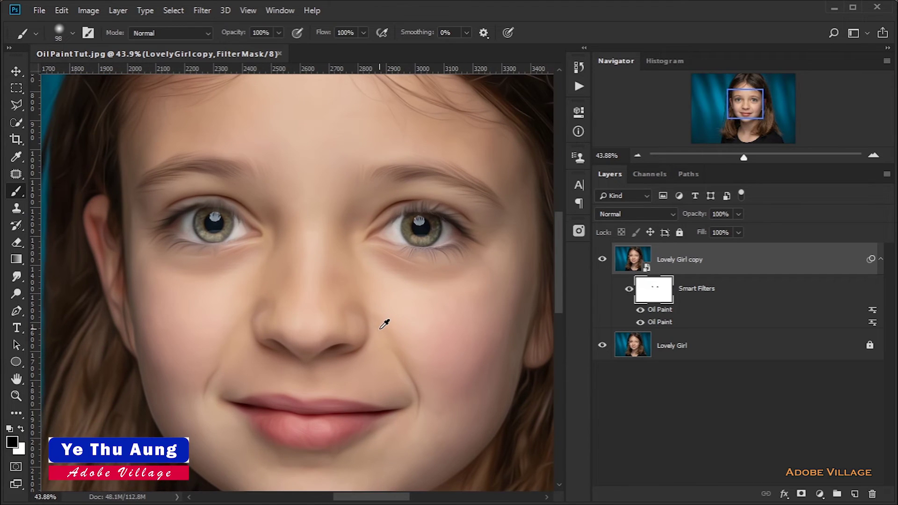
Step: Compare the finished painting with the original photo by repeatedly isolating the Lovely Girl layer, ending with both layers visible
alt+click(602, 346)
alt+click(602, 347)
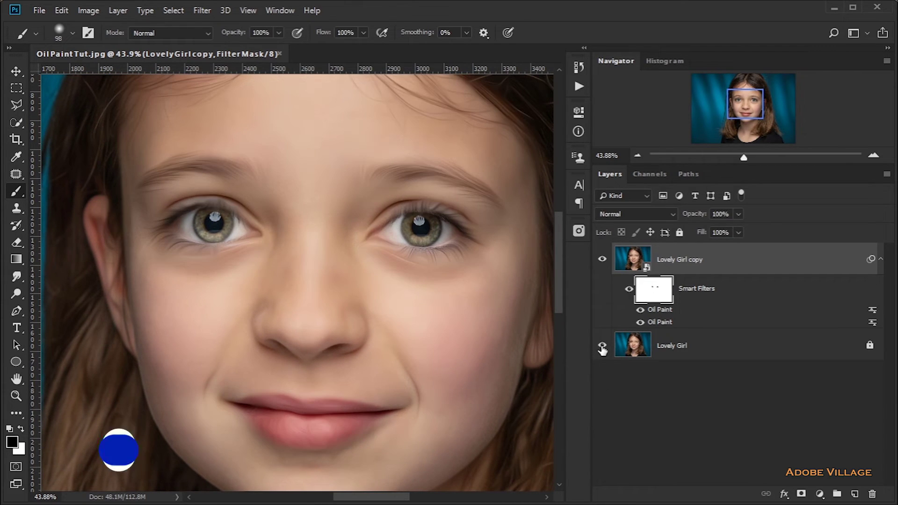
alt+click(602, 347)
alt+click(602, 347)
alt+click(602, 347)
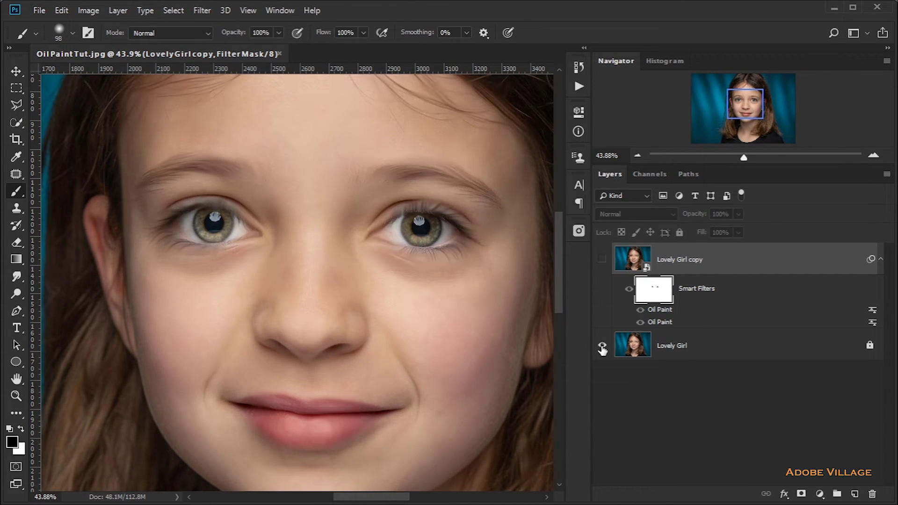
alt+click(602, 347)
alt+click(602, 347)
alt+click(602, 347)
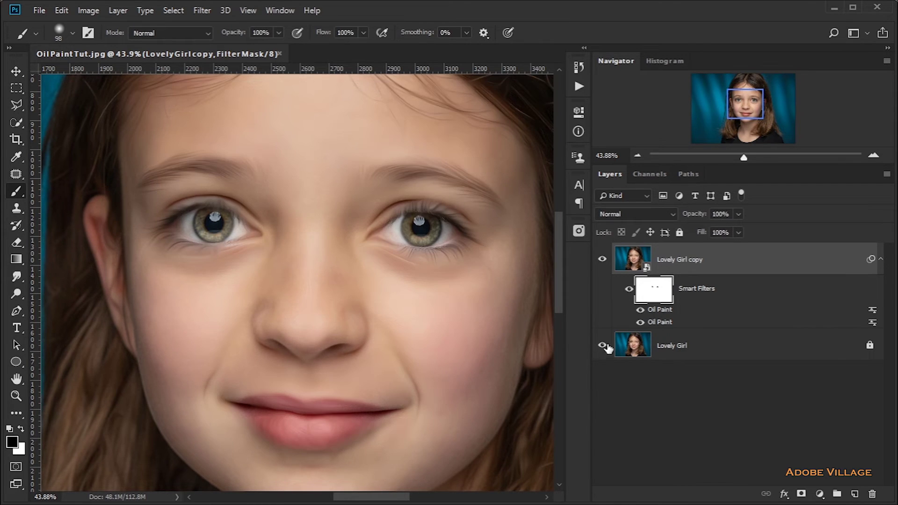
Step: Examine the restored eyes up close by switching between the Lovely Girl copy's filter mask alone and the image, ending on the whole portrait
scroll(473, 229, up, 3)
mouse_move(442, 232)
mouse_down()
mouse_move(417, 206)
mouse_move(383, 210)
mouse_move(395, 201)
mouse_move(423, 211)
mouse_move(401, 215)
mouse_up()
mouse_move(113, 216)
mouse_down()
mouse_move(140, 216)
mouse_move(120, 200)
mouse_move(104, 206)
mouse_up()
alt+click(660, 299)
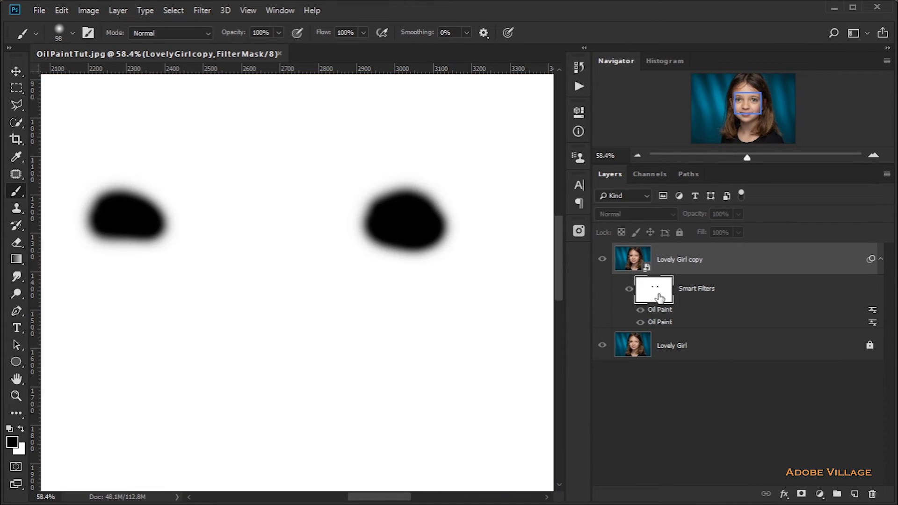
alt+click(659, 299)
mouse_move(446, 231)
mouse_down()
mouse_move(411, 211)
mouse_move(388, 225)
mouse_up()
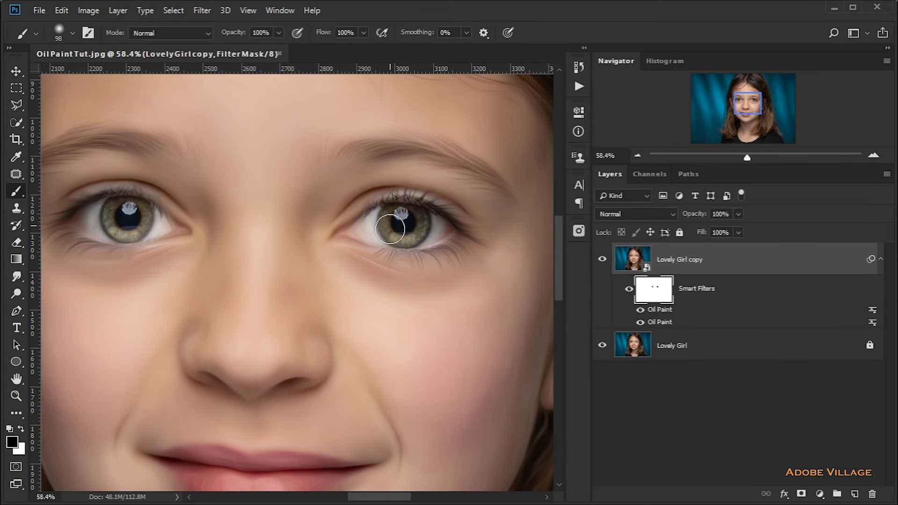
alt+click(657, 301)
alt+click(657, 301)
scroll(429, 331, down, 5)
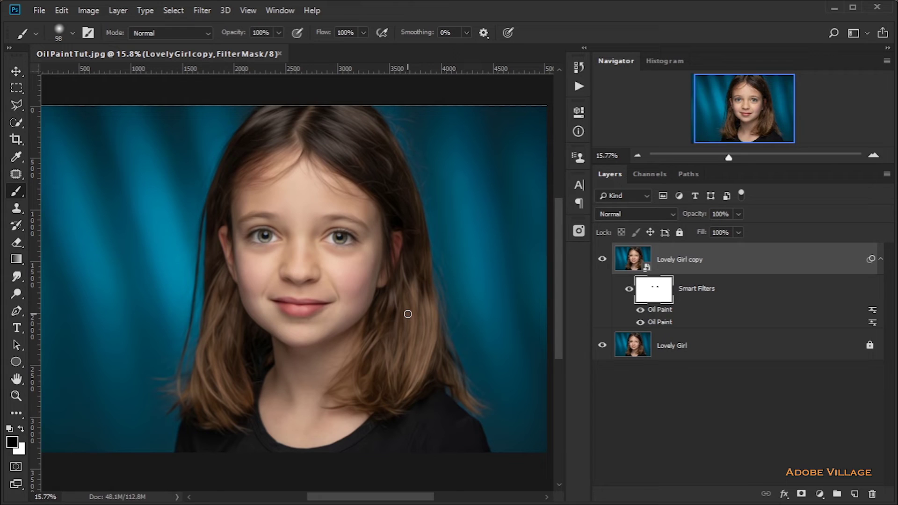
scroll(407, 314, down, 2)
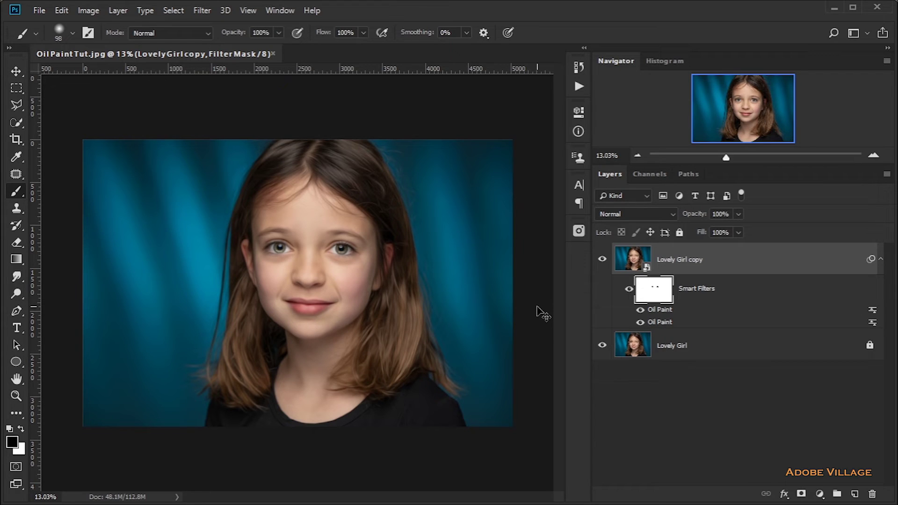
Step: Stamp all visible layers into a new top layer and name it Merge Layer
key(ctrl+alt+shift+e)
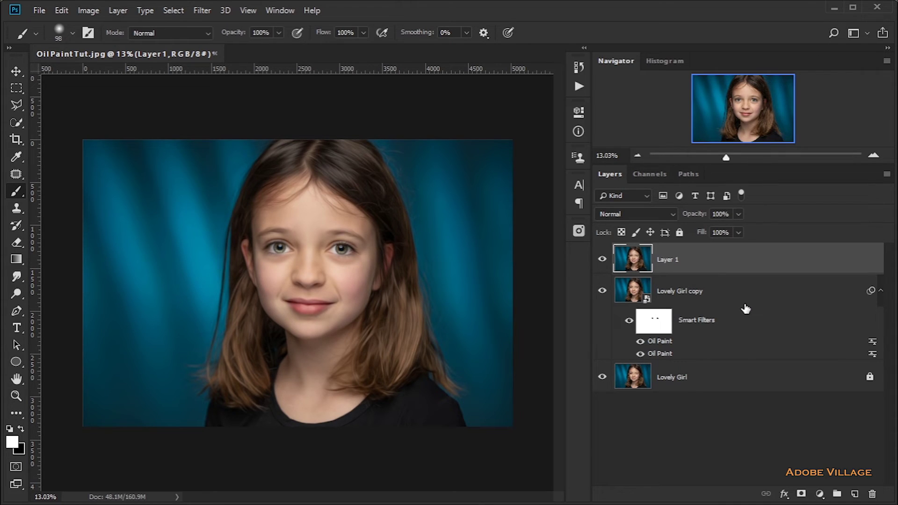
double_click(677, 262)
key(BackSpace)
text(Merge Layer)
key(Return)
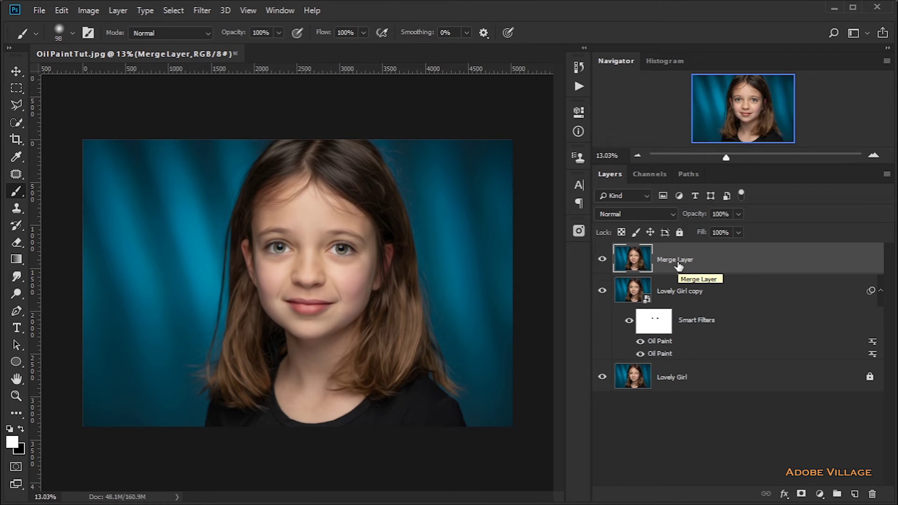
Step: Convert Merge Layer to a smart object and start an Oil Paint filter on it with Lighting turned on
right_click(678, 265)
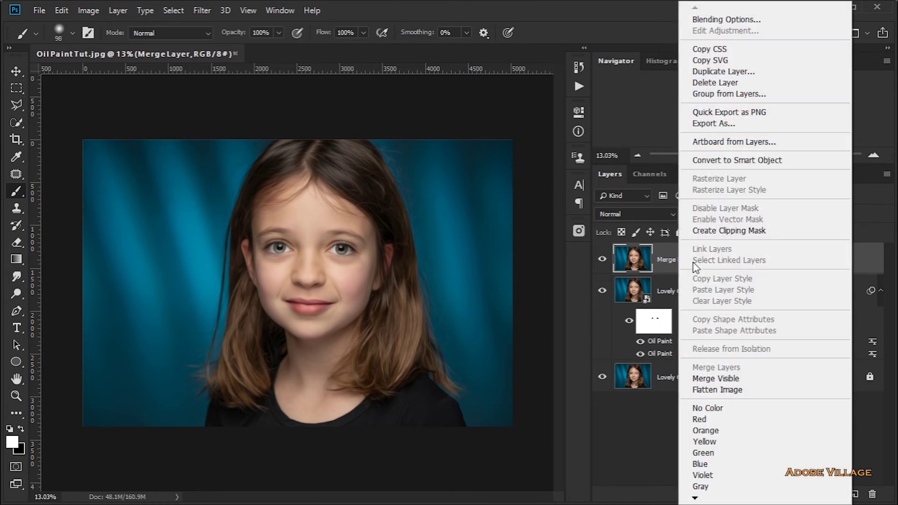
click(717, 159)
click(203, 12)
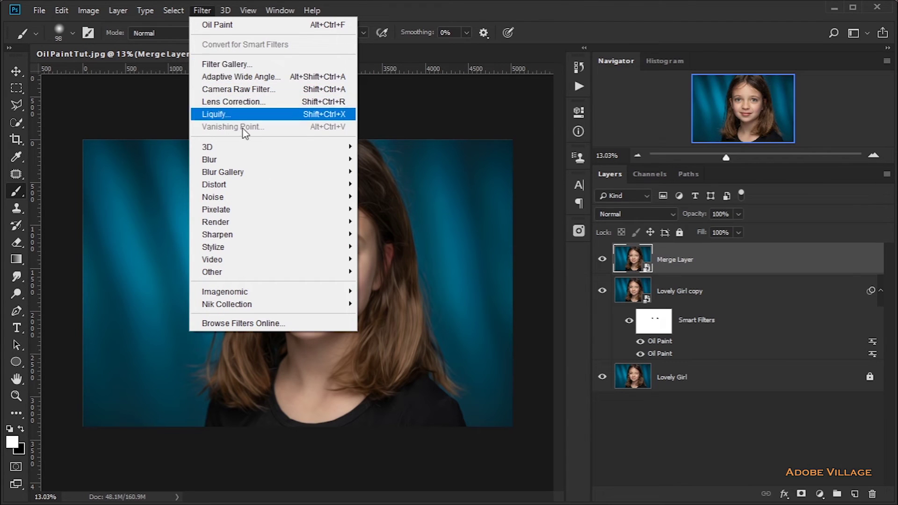
mouse_move(251, 250)
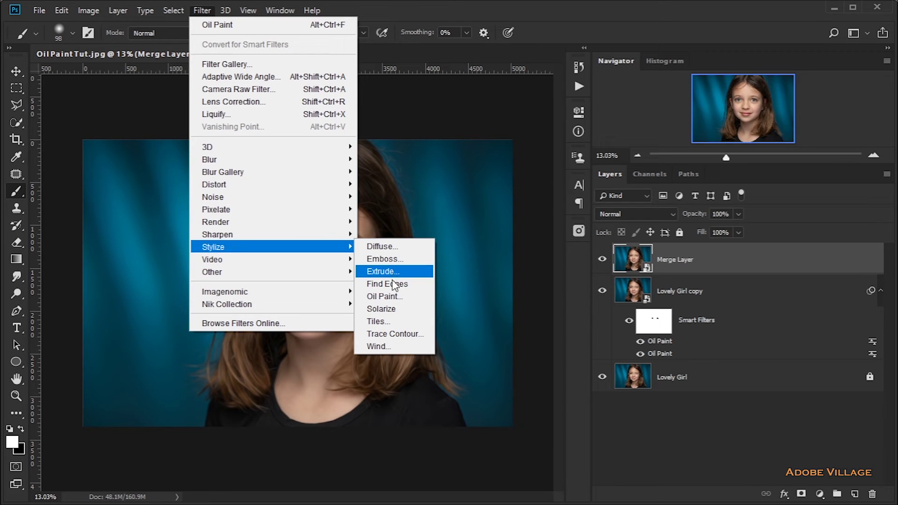
click(395, 298)
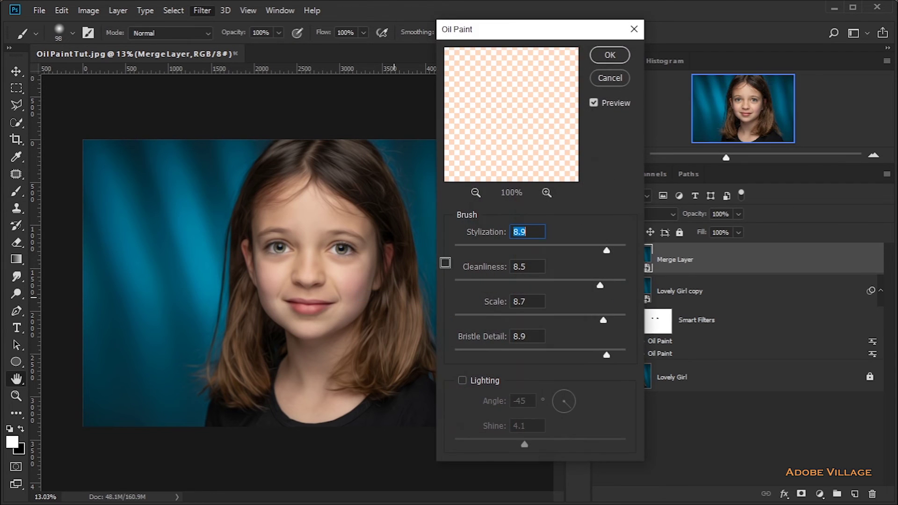
click(463, 381)
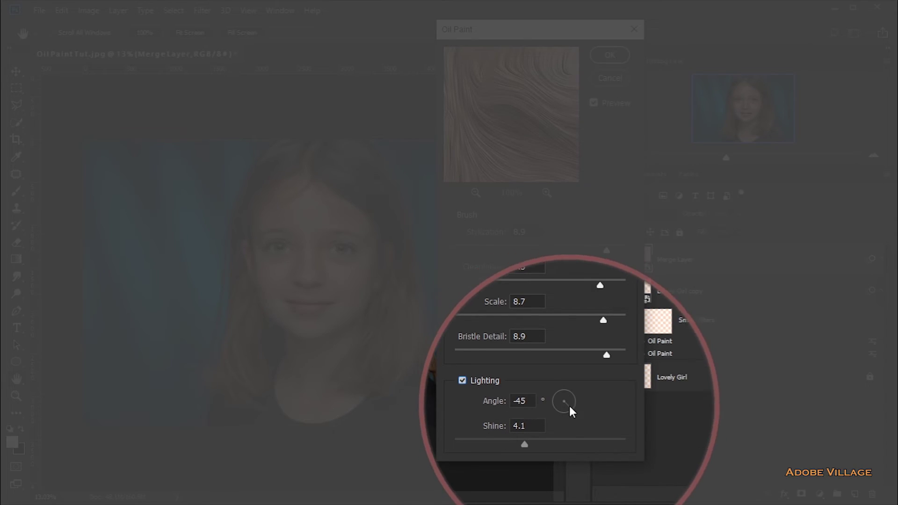
Step: Try several lighting directions for the Oil Paint filter, settle on an angle of 115° with shine 6.2, and apply it
click(556, 391)
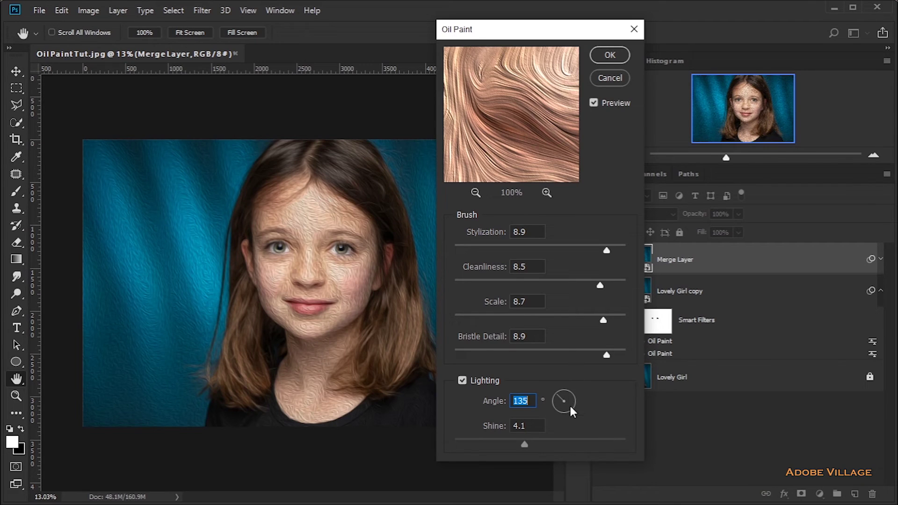
click(571, 406)
click(557, 405)
click(571, 406)
click(571, 395)
click(566, 391)
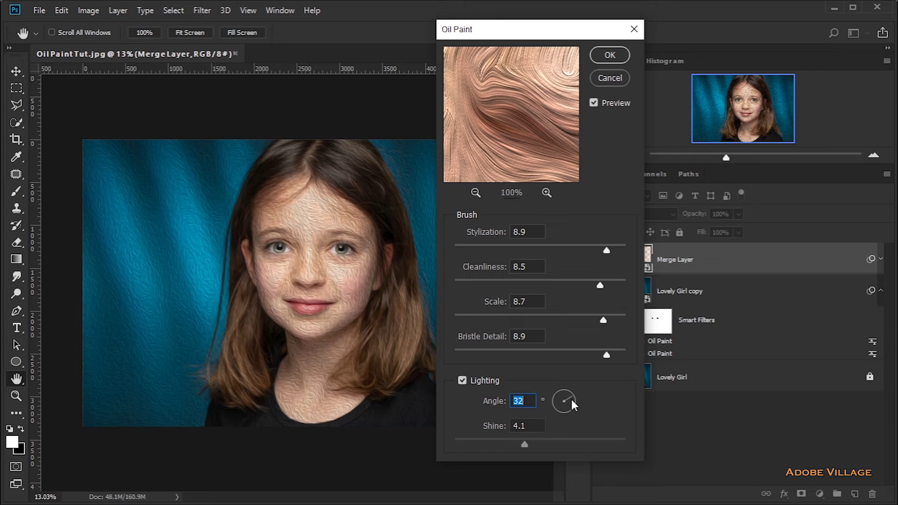
mouse_move(571, 401)
mouse_down()
mouse_move(561, 408)
mouse_move(569, 392)
mouse_move(559, 390)
mouse_up()
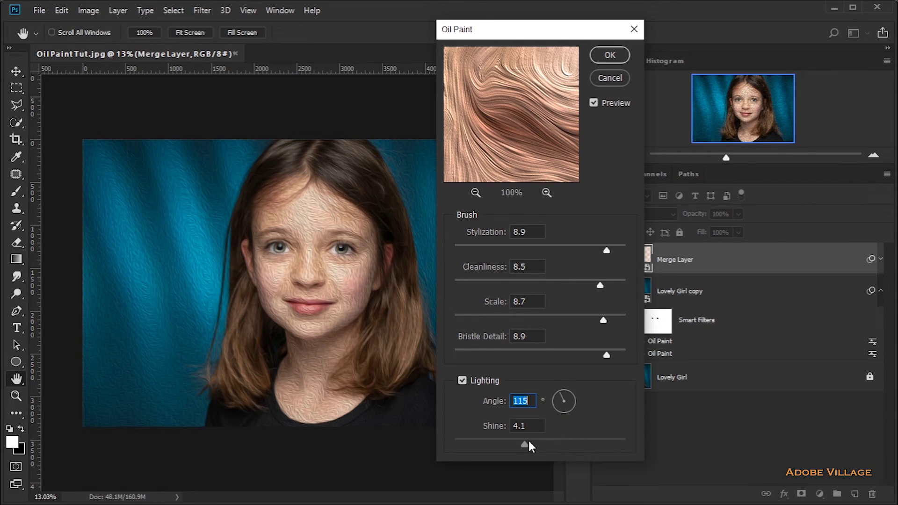
drag(525, 442, 560, 443)
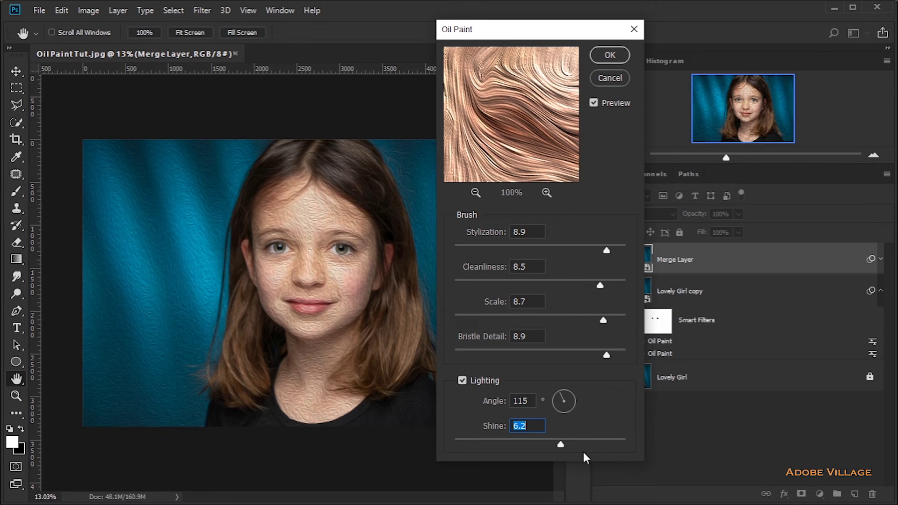
click(609, 55)
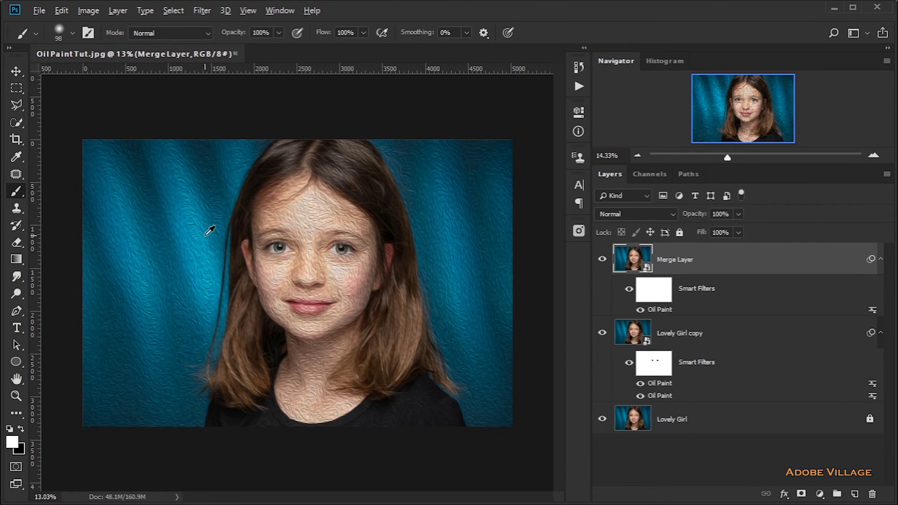
Step: Examine the lit oil paint texture at different magnifications and compare it with the original by isolating the Lovely Girl layer
scroll(254, 259, up, 2)
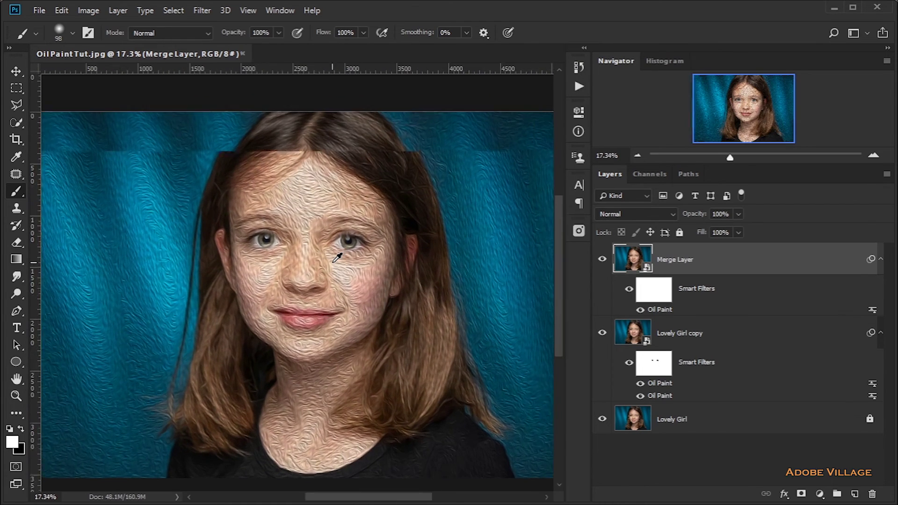
scroll(338, 257, down, 2)
alt+click(603, 420)
alt+click(602, 419)
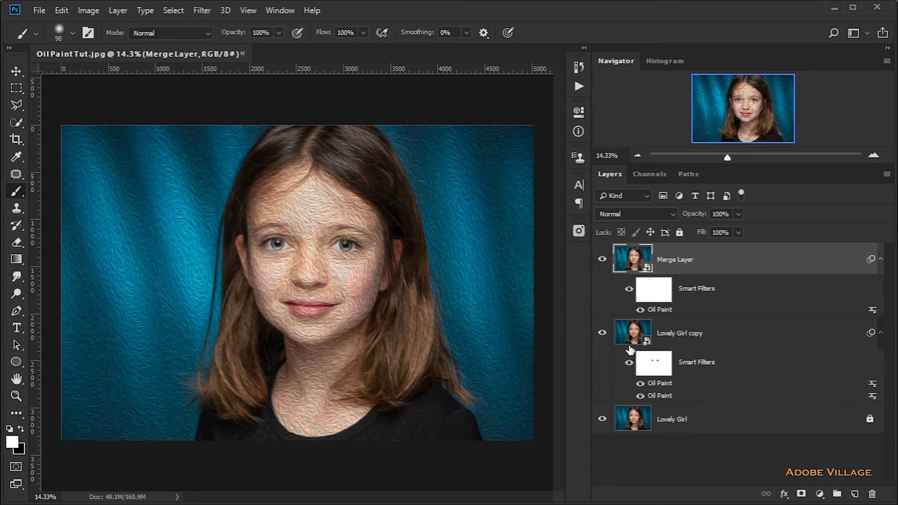
scroll(363, 279, up, 1)
scroll(362, 278, down, 1)
Step: Invert Merge Layer's smart filter mask to black and ready the Brush tool with white as the foreground color
click(660, 288)
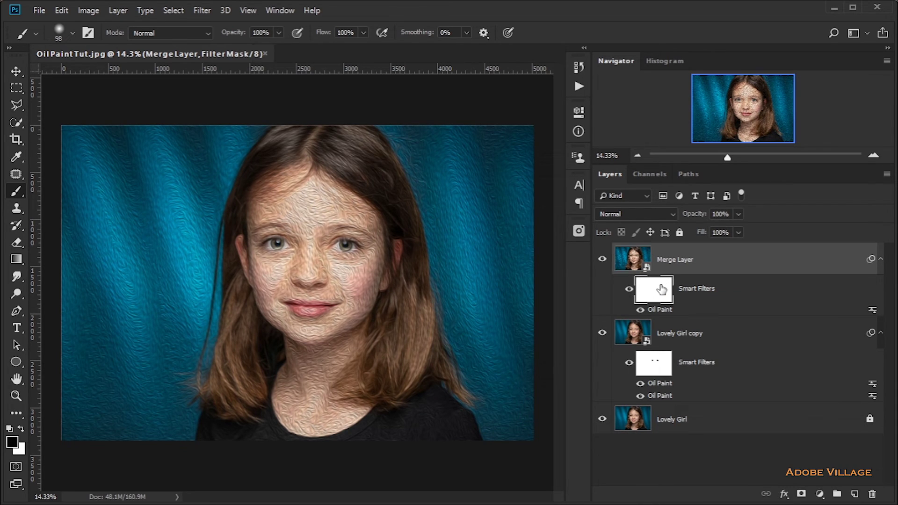
key(ctrl+i)
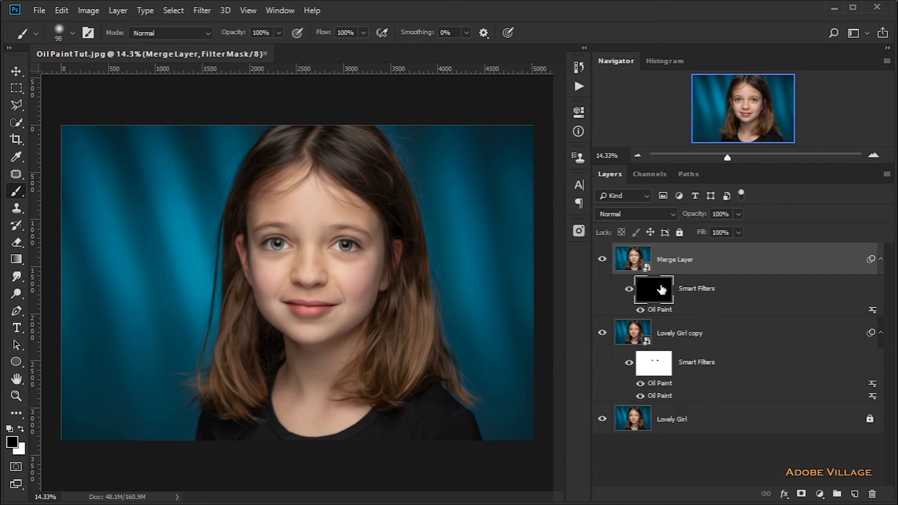
right_click(19, 194)
click(53, 198)
click(21, 429)
Step: Paint white on the mask with an 841 px brush over the blue backdrop on both sides of the girl to reveal the texture
scroll(153, 305, down, 1)
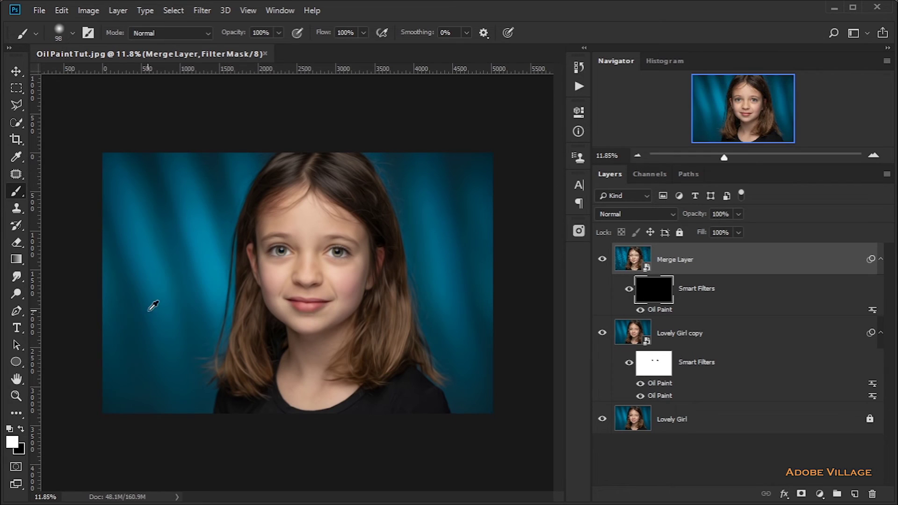
key(])
key(])
key(])
key(])
key(])
key(])
key(])
key(])
drag(180, 169, 125, 378)
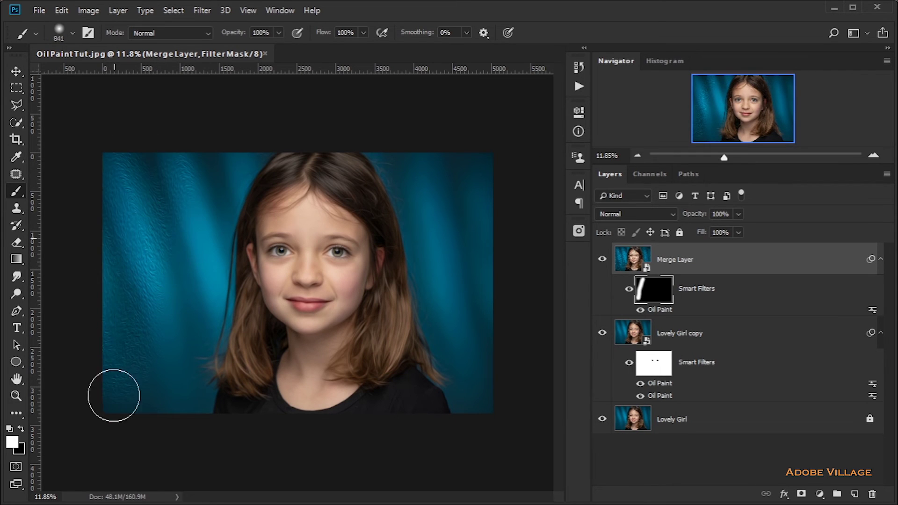
mouse_move(192, 192)
mouse_down()
mouse_move(198, 301)
mouse_move(164, 367)
mouse_up()
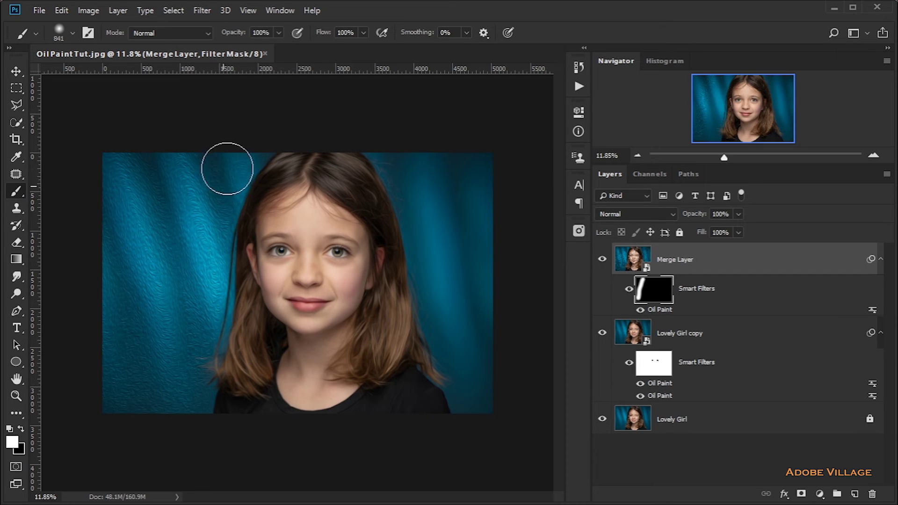
mouse_move(421, 138)
mouse_down()
mouse_move(449, 237)
mouse_move(482, 141)
mouse_up()
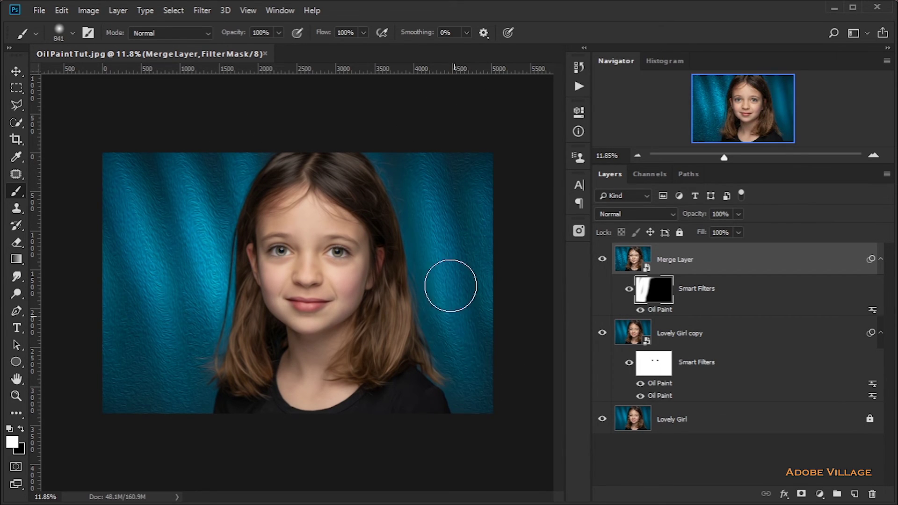
Step: Paint the backdrop texture in closer to the hair and shoulder on the mask, reducing the brush to 506 px and 396 px
scroll(450, 293, up, 2)
alt+right_click(437, 274)
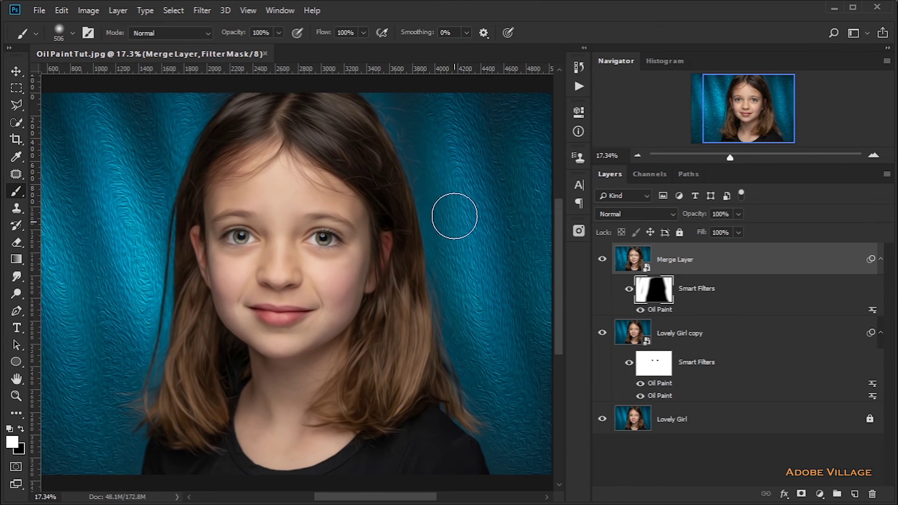
scroll(454, 217, up, 2)
alt+right_click(423, 270)
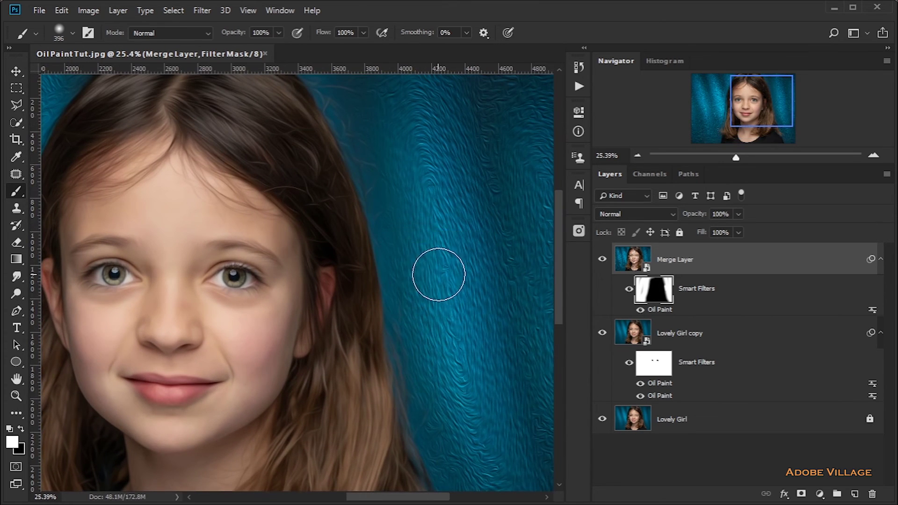
drag(411, 166, 431, 260)
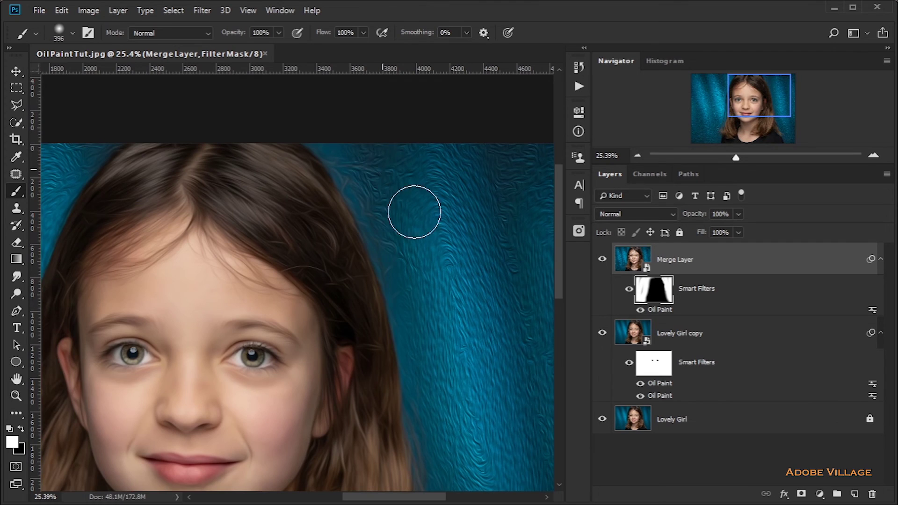
drag(387, 176, 361, 131)
drag(380, 386, 389, 310)
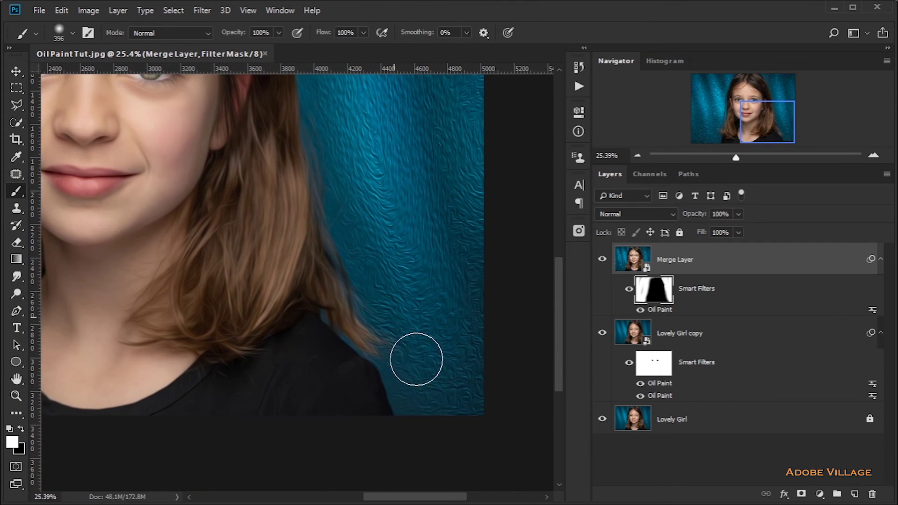
Step: Display Merge Layer's filter mask by itself to check for unpainted gaps in the backdrop
alt+click(660, 297)
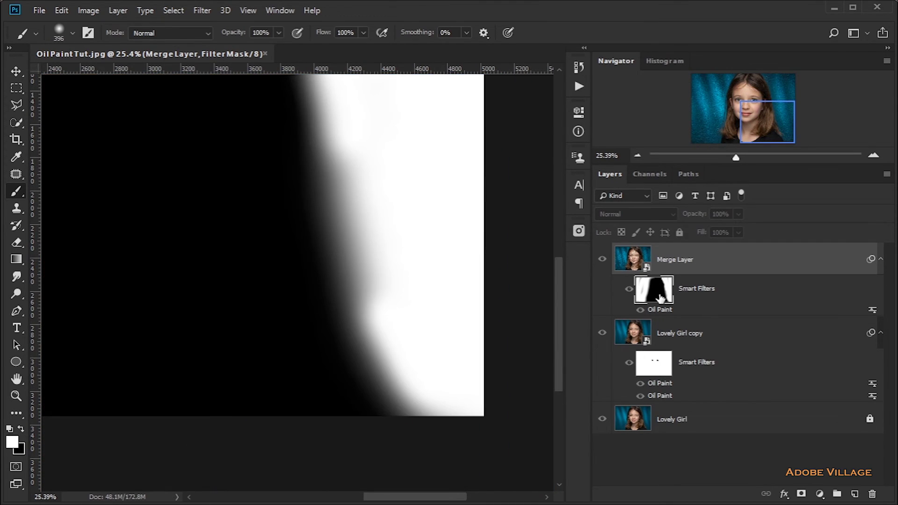
double_click(659, 297)
alt+click(660, 298)
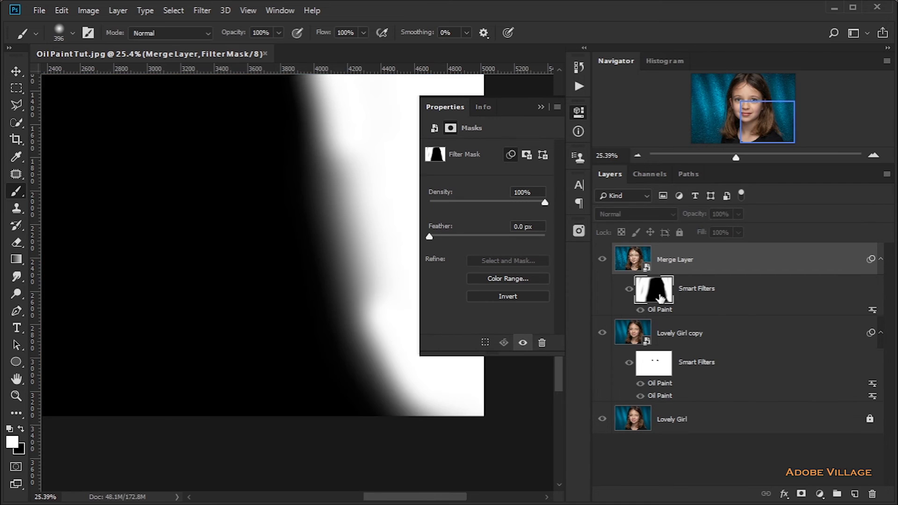